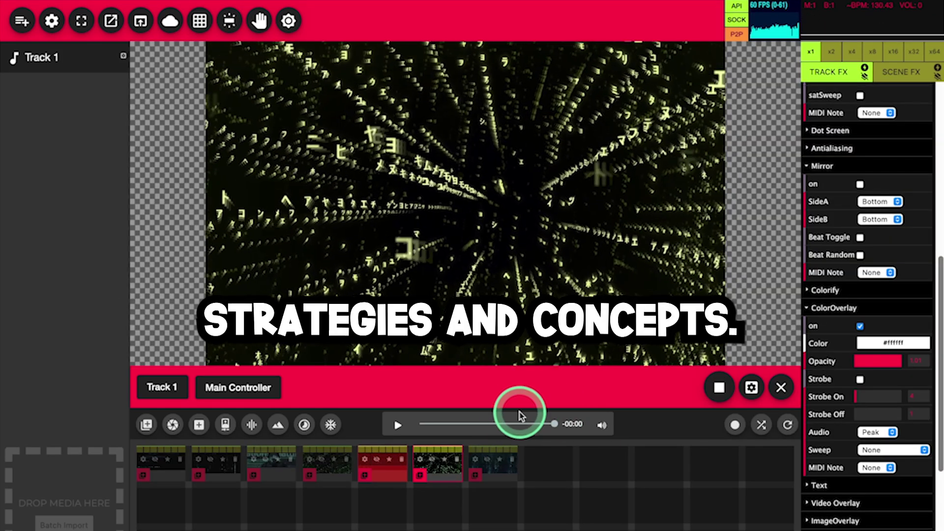
Rewind the song to its beginning and play it with the running scene transitions
drag(518, 413, 466, 423)
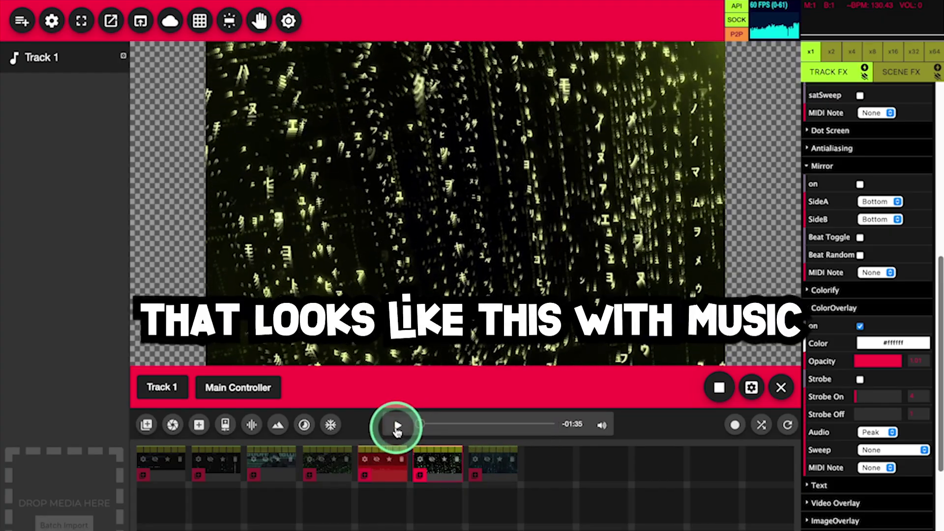
click(397, 426)
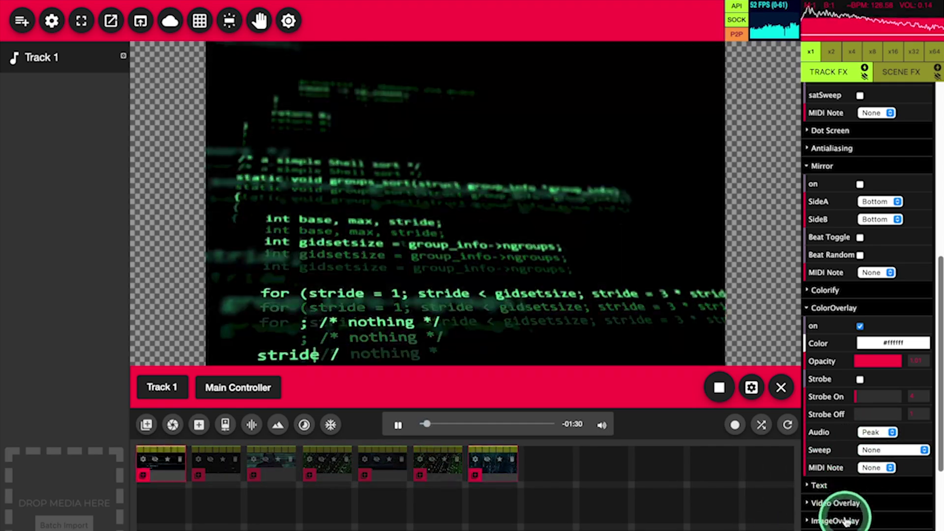
Turn on the Tunnel effect for the whole track
scroll(846, 511, down, 3)
scroll(845, 521, down, 5)
click(836, 494)
click(859, 512)
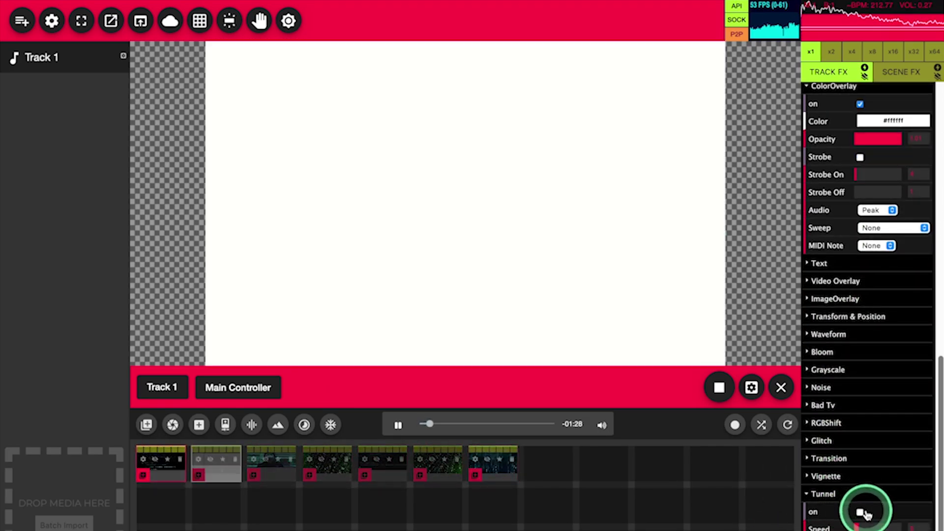
Enable the Mirror effect on the whole track and turn the Tunnel effect off
scroll(866, 333, up, 8)
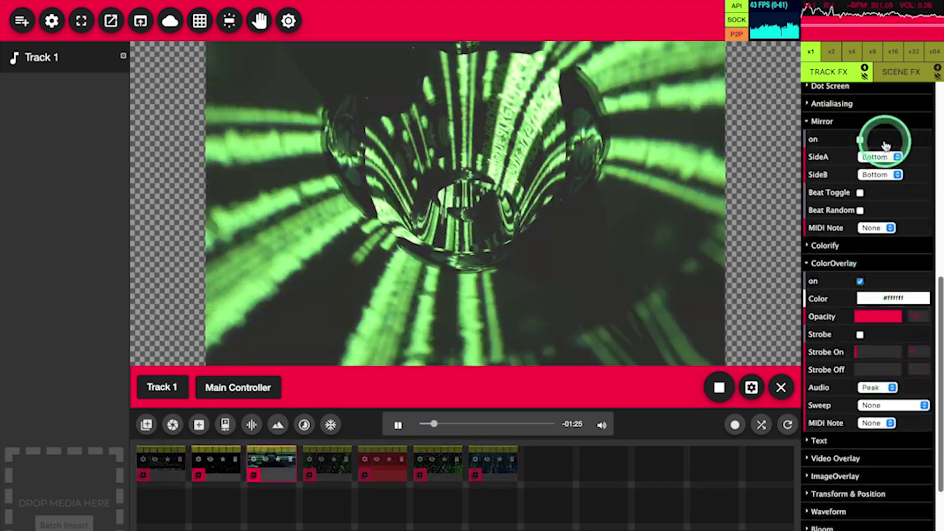
click(860, 140)
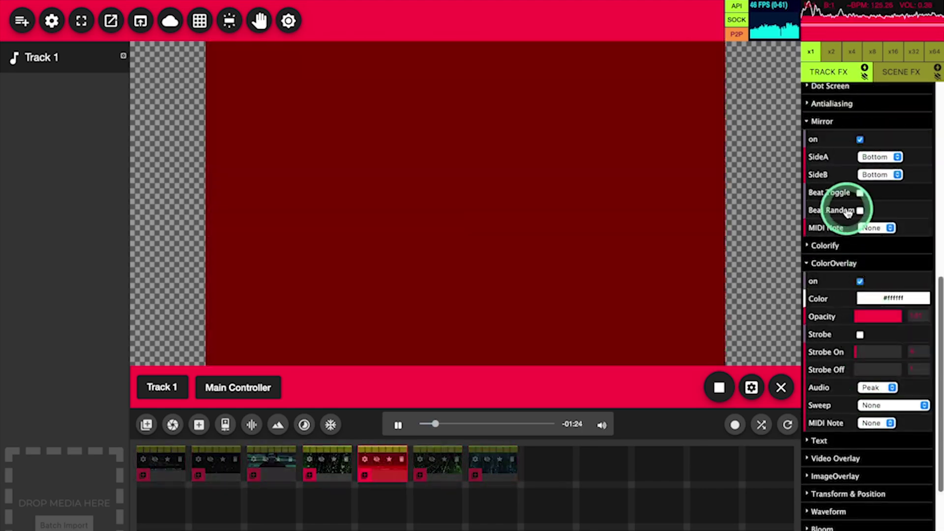
scroll(864, 205, down, 4)
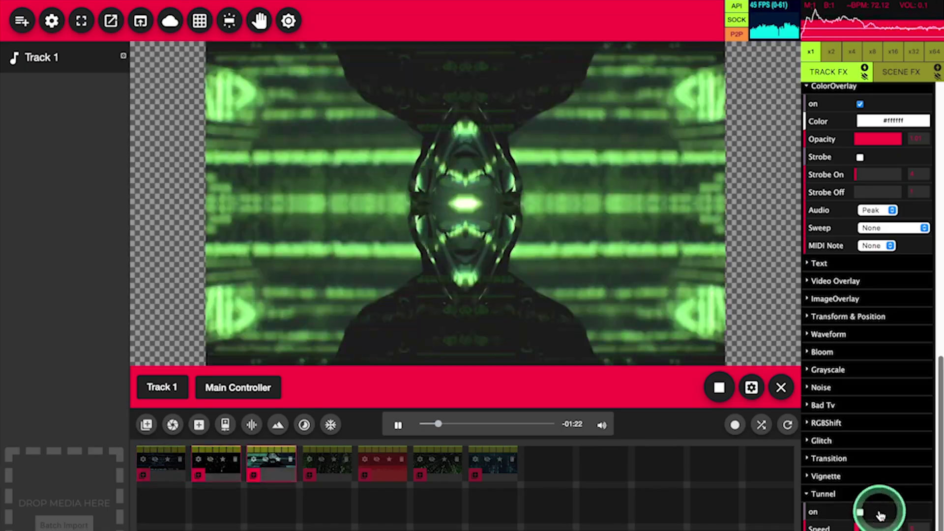
click(880, 515)
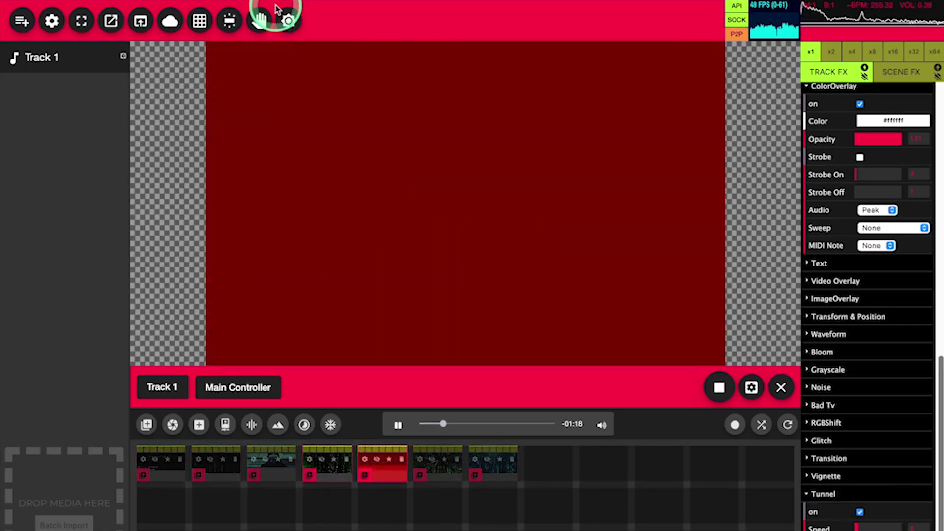
click(259, 20)
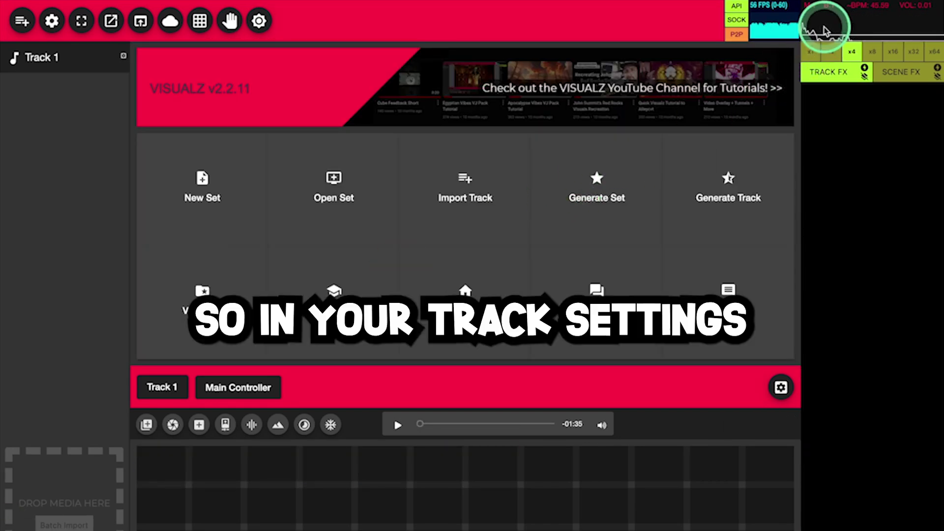
Open the track settings and try to choose BlackHole 2ch (Virtual) as the audio source
click(846, 27)
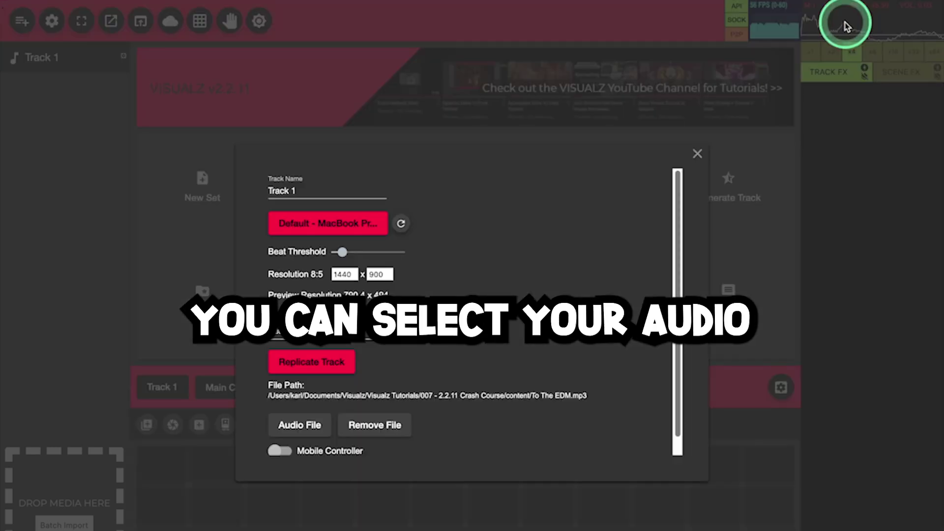
click(301, 229)
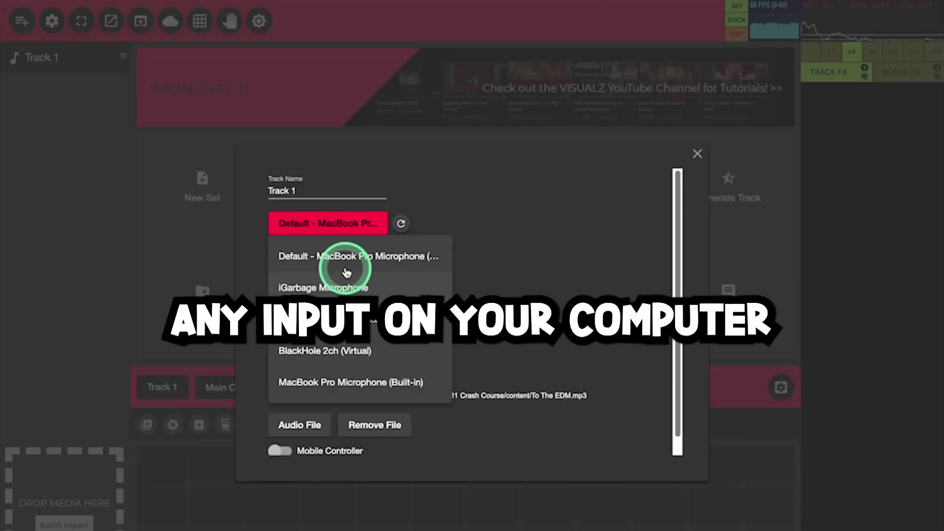
click(356, 350)
Load To The EDM.mp3 as the track's audio file and test its playback from the main view
click(298, 417)
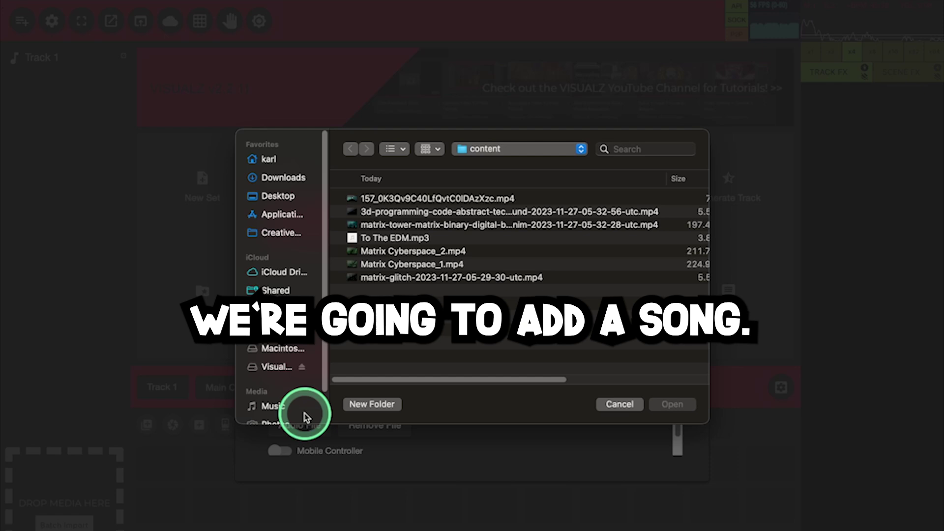
double_click(397, 238)
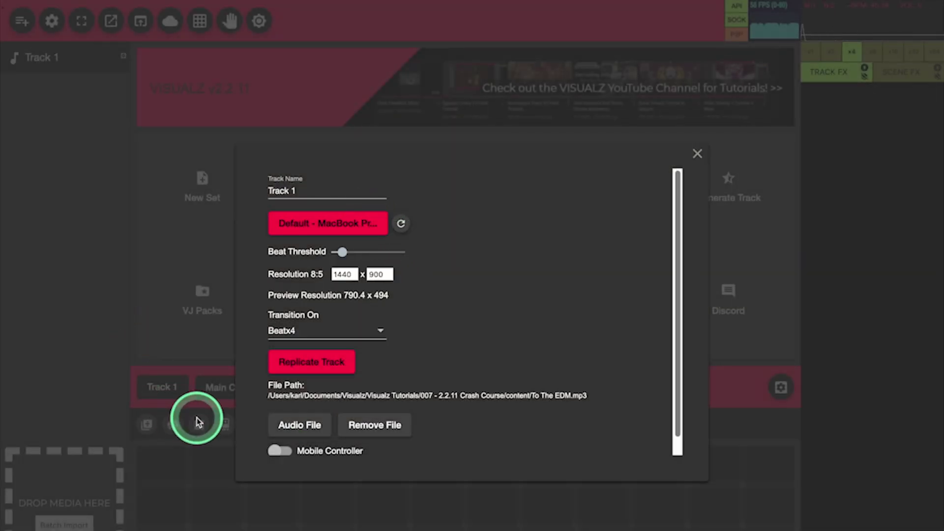
click(205, 510)
click(400, 429)
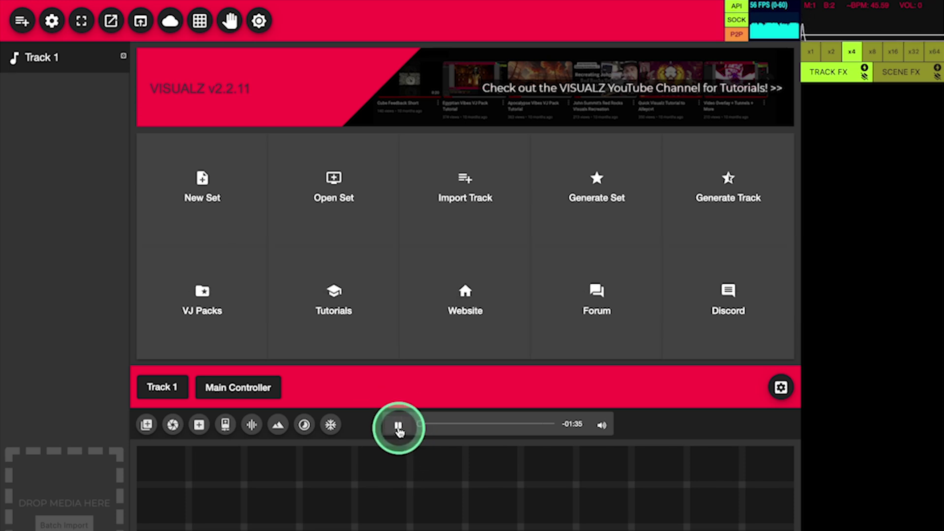
Set Track 1's audio source to BlackHole 2ch (Virtual) and play the song briefly to test the analyzer
click(873, 22)
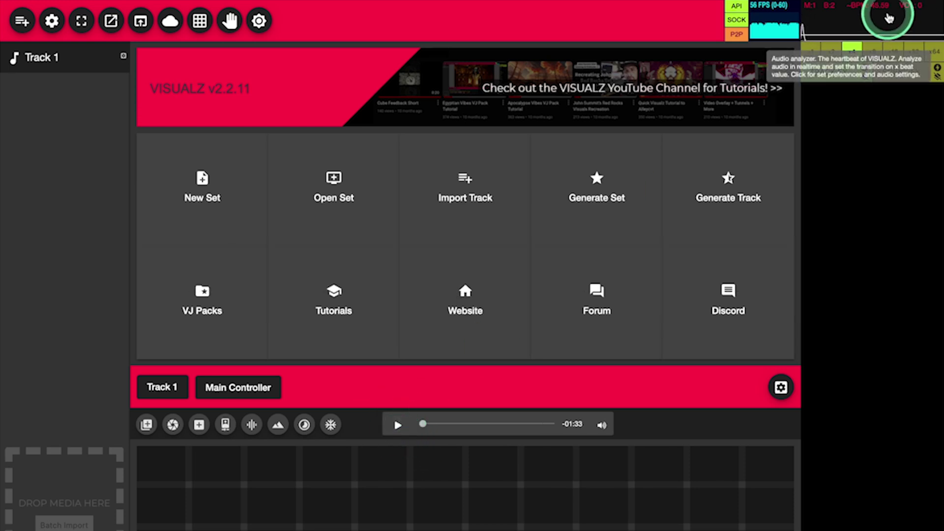
click(340, 223)
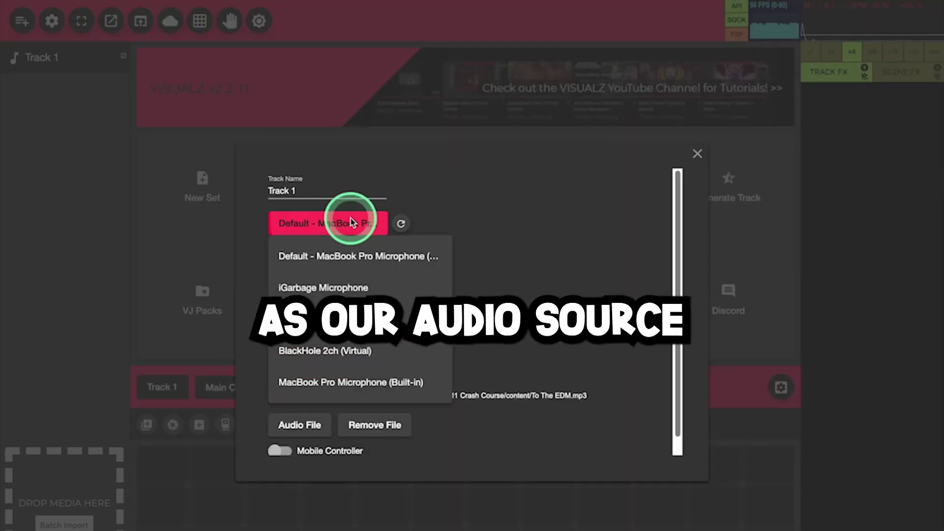
click(305, 355)
click(898, 85)
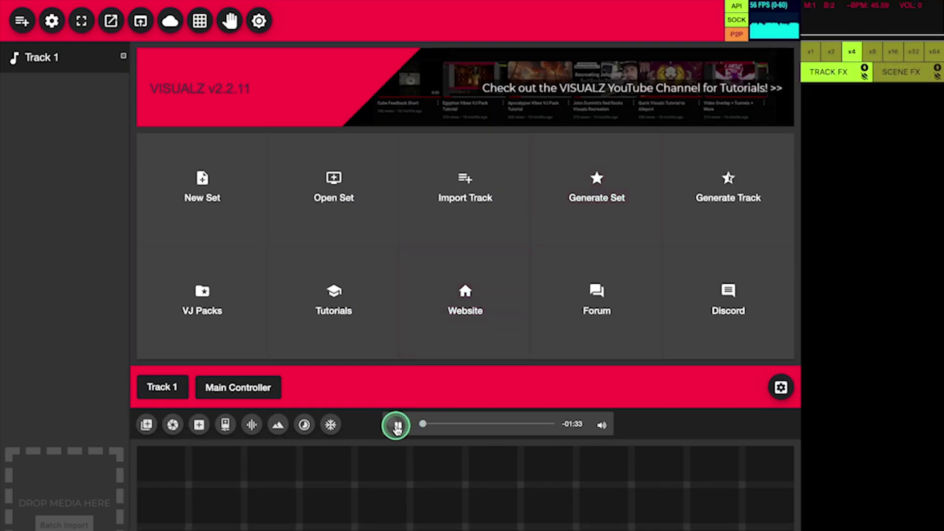
click(396, 425)
click(397, 425)
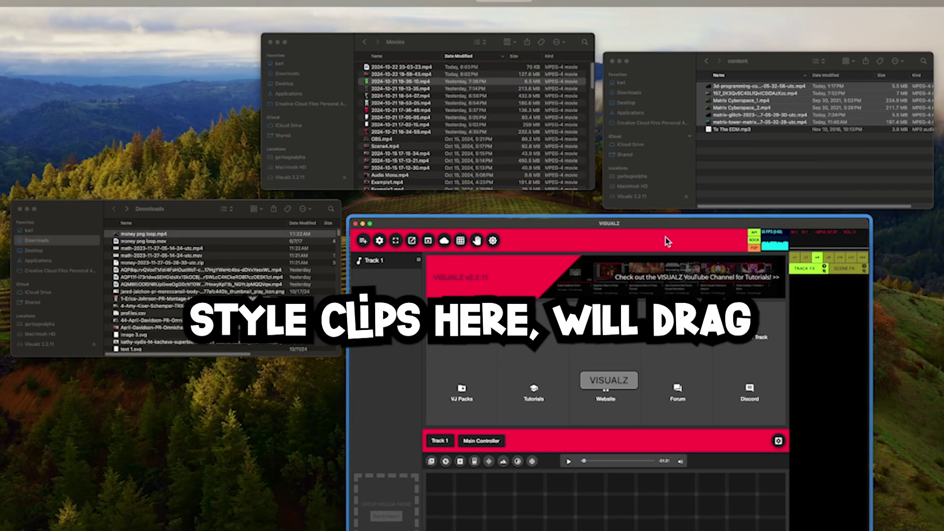
Import the selected Matrix-style MP4 clips from the content folder into Track 1 as scenes
click(713, 176)
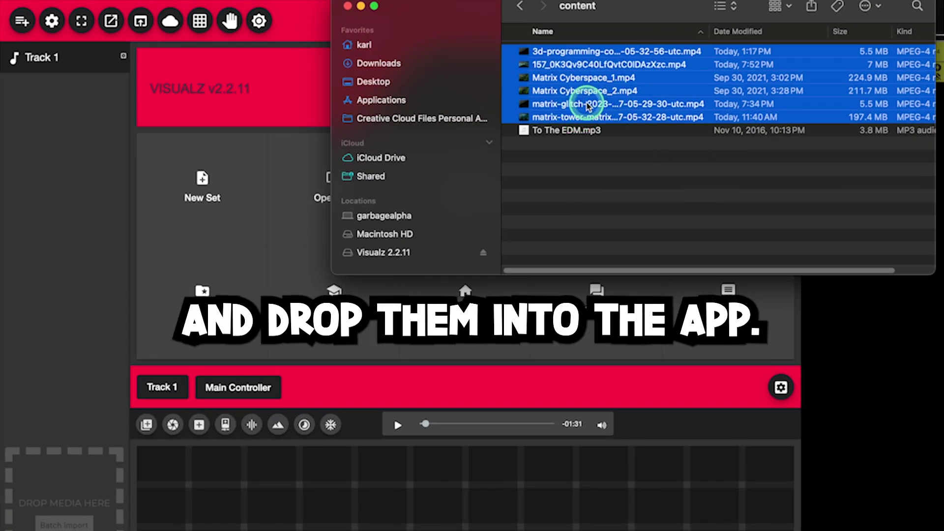
drag(588, 106, 75, 504)
click(85, 379)
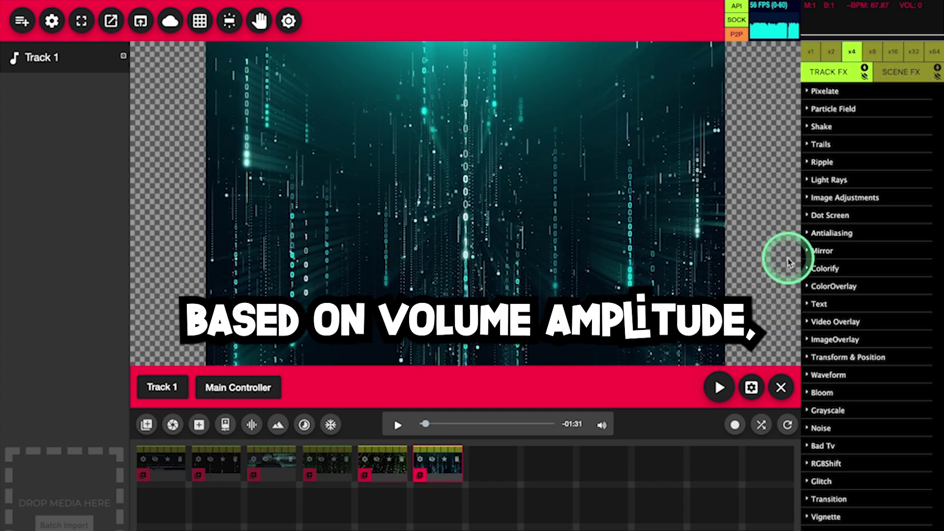
Play the song briefly and step through the transition beat intervals up to x64, finishing on x1
click(399, 429)
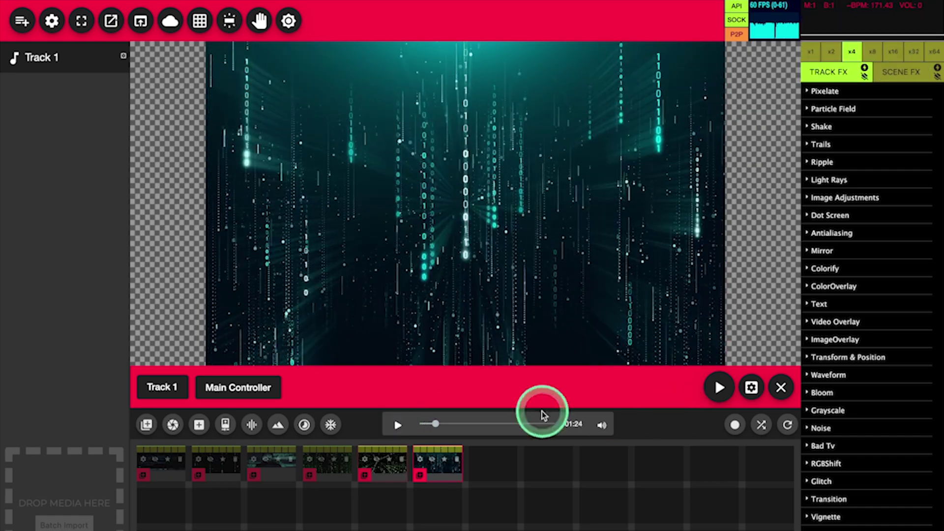
click(398, 426)
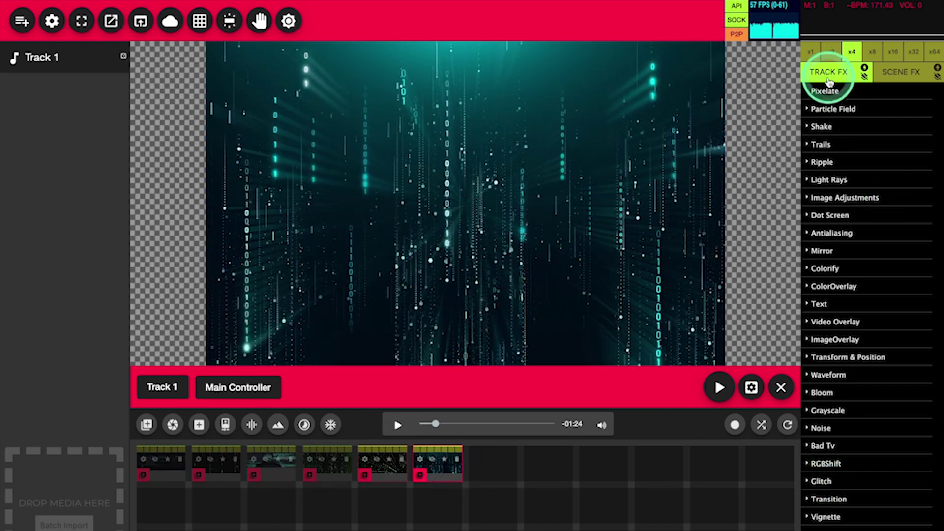
click(816, 51)
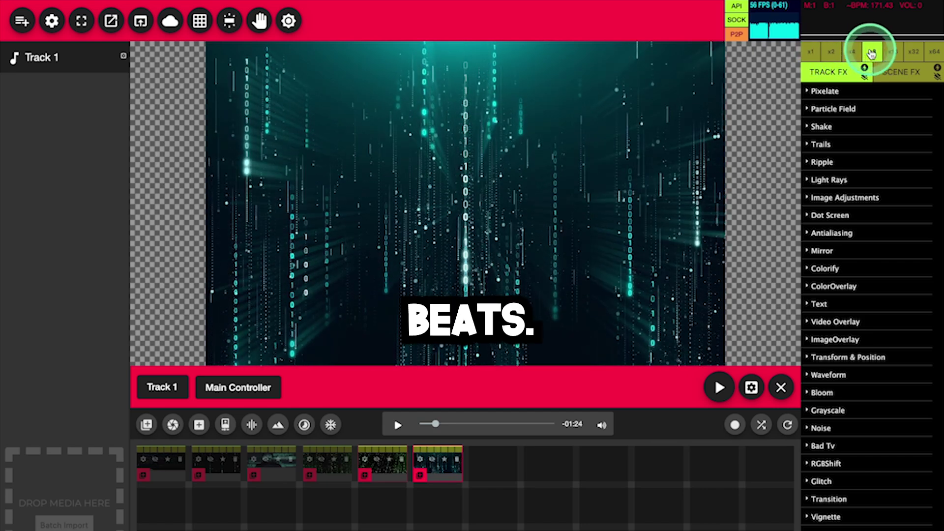
click(896, 52)
click(912, 53)
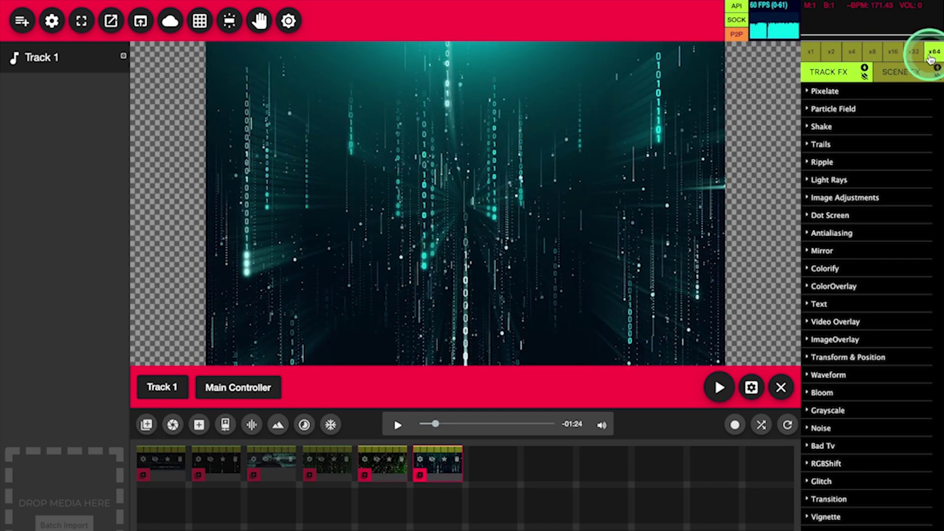
Preview the beat-driven scene transitions while the song plays, and stop them
click(397, 424)
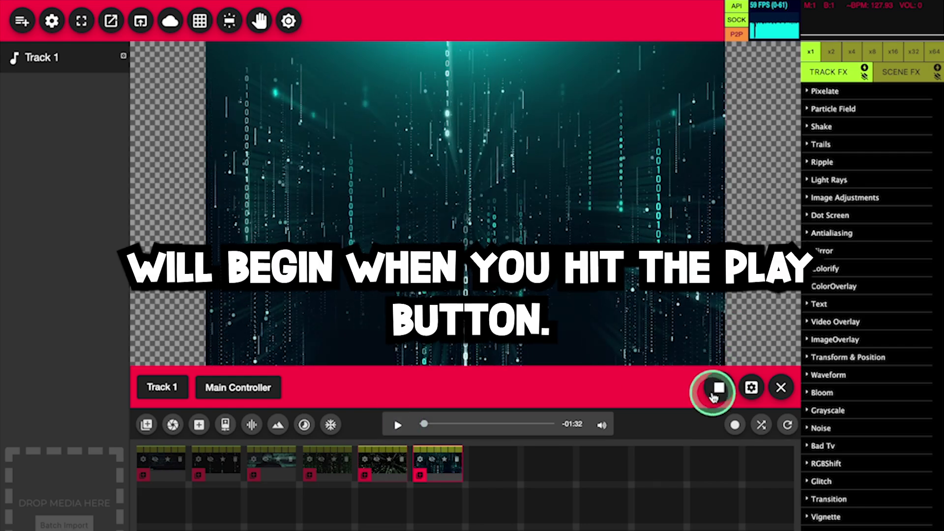
click(398, 424)
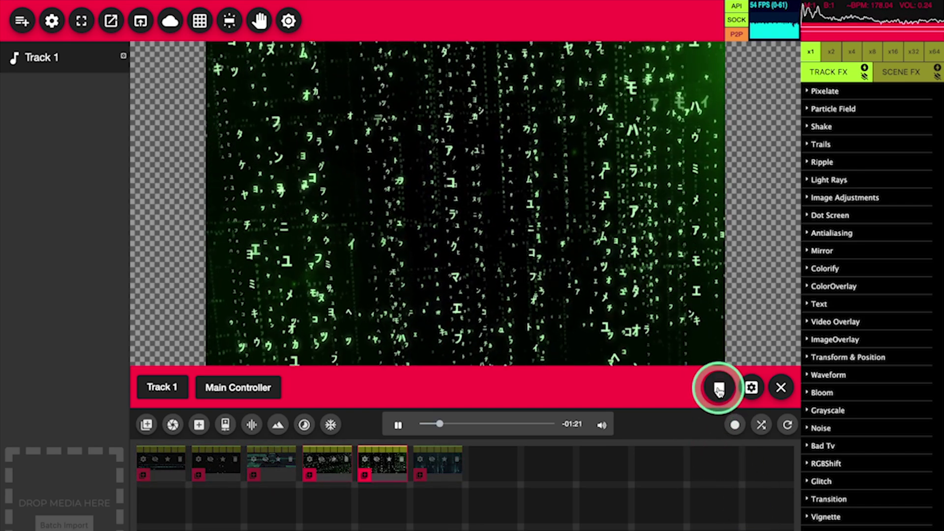
click(718, 389)
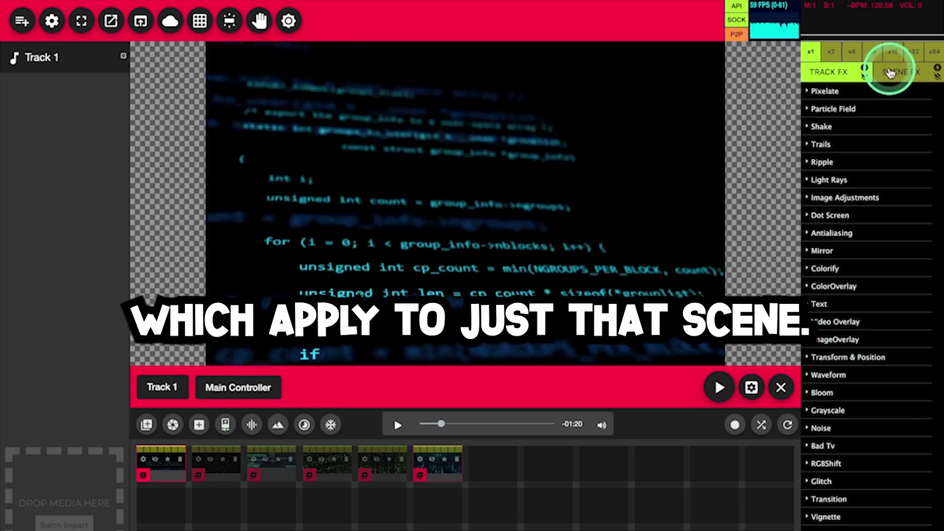
Enable ColorOverlay as a scene effect on the first scene and set its color to red #ff0000
click(891, 73)
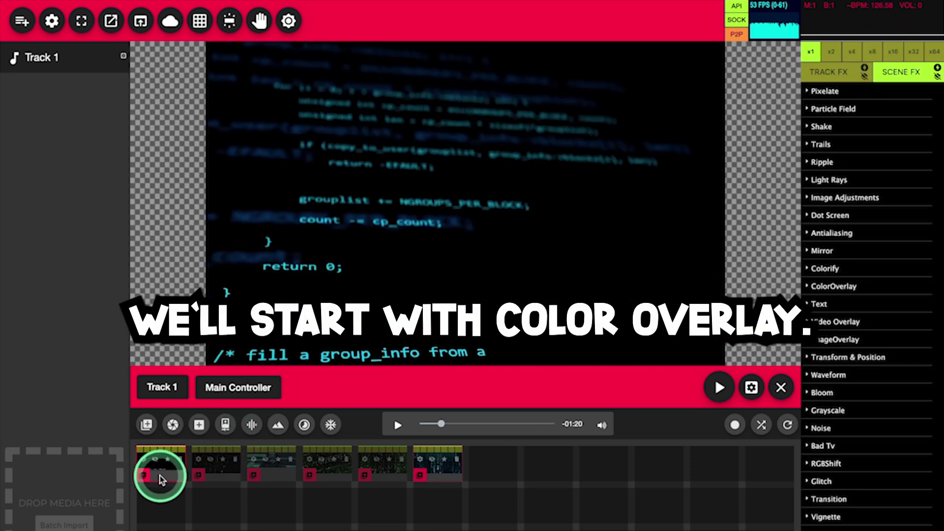
click(850, 287)
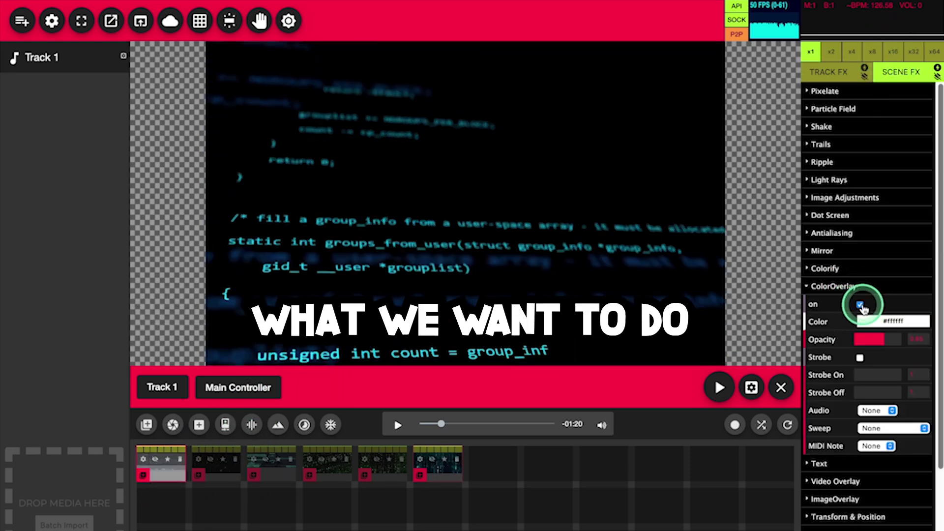
click(868, 321)
click(915, 332)
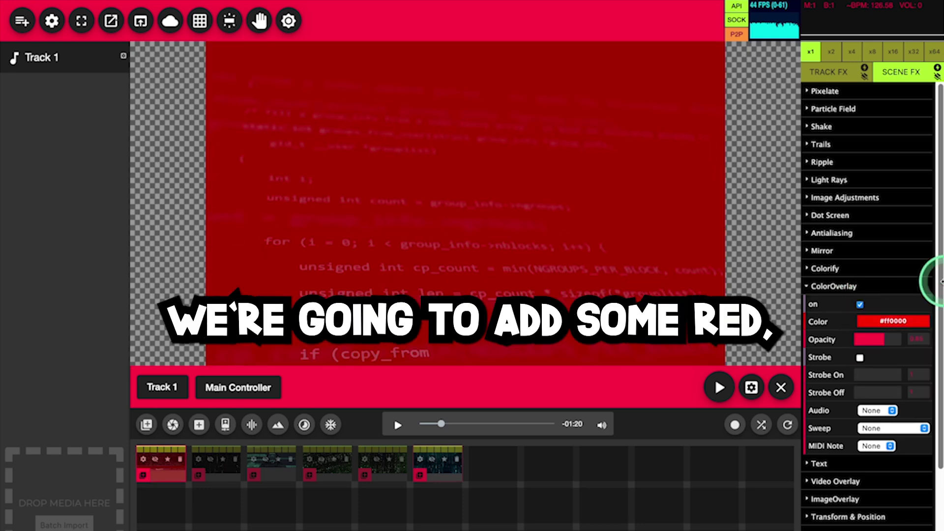
click(902, 318)
Enable Strobe on the first scene's red overlay, adjust Strobe On, and raise Strobe Off to about 12
click(842, 357)
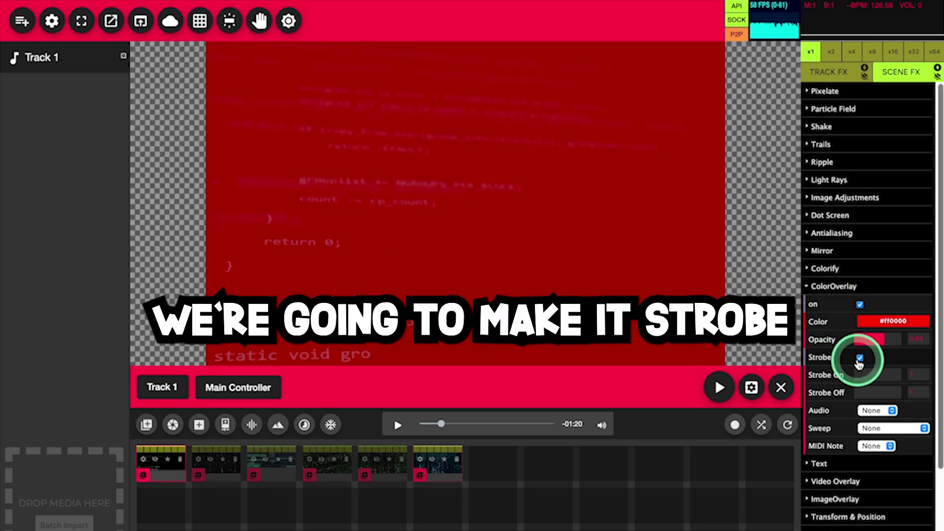
click(858, 392)
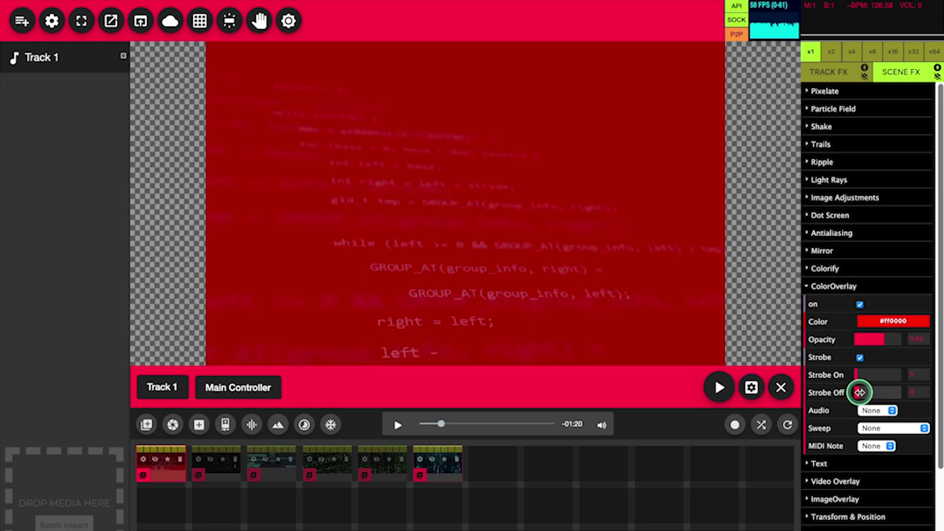
click(857, 373)
click(856, 373)
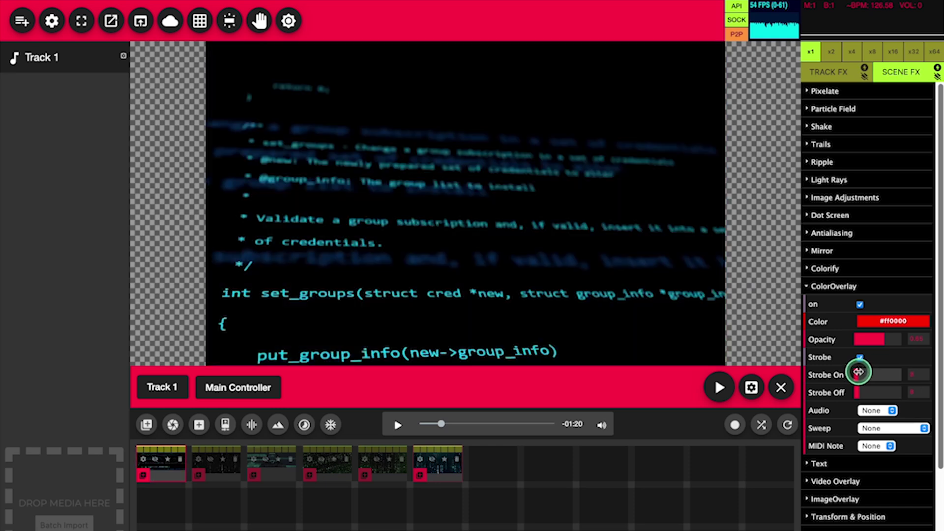
click(858, 373)
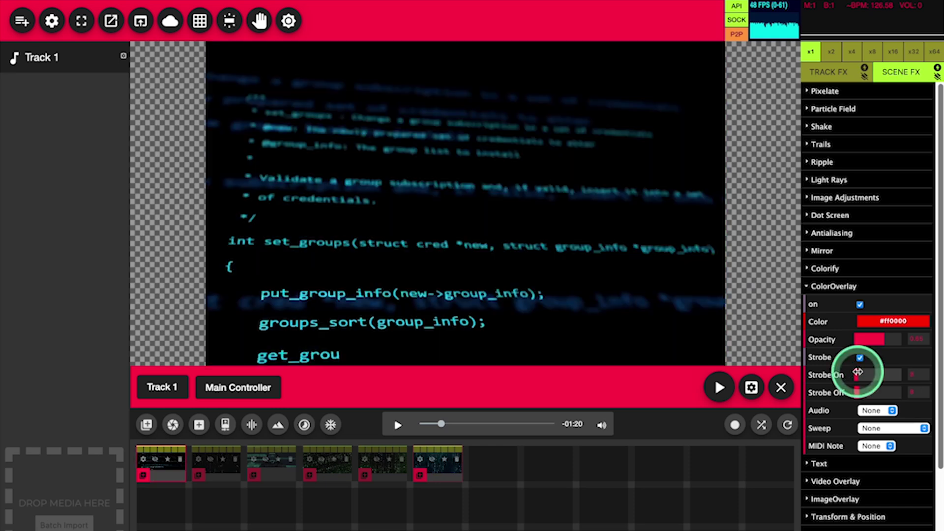
click(863, 386)
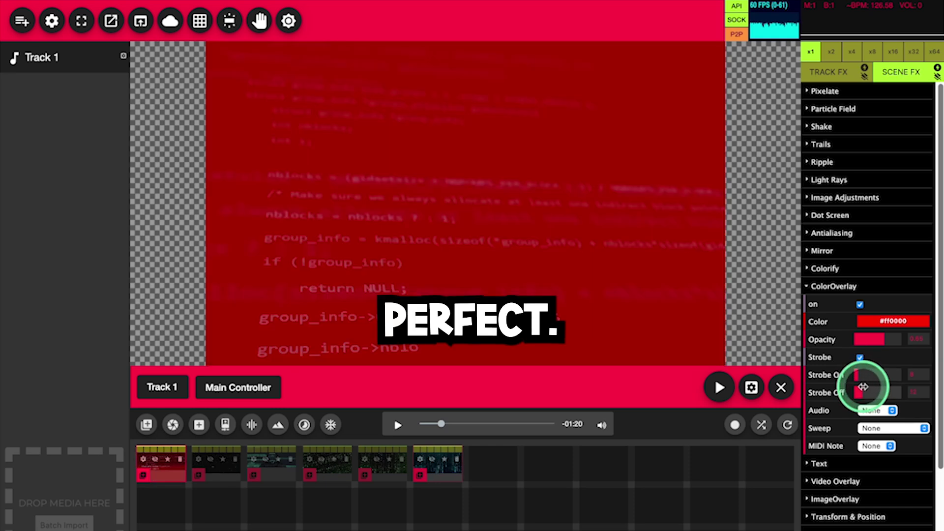
Open the Colorify settings of the first scene
click(861, 268)
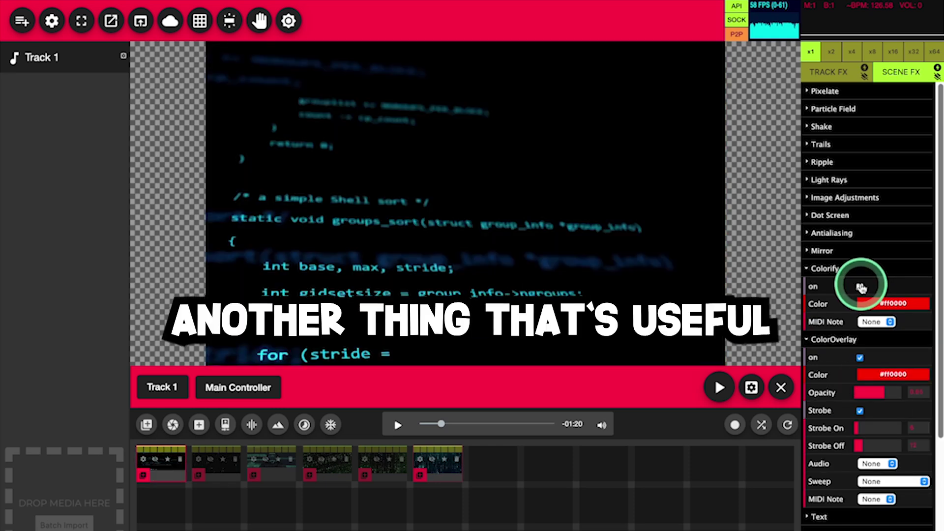
Replicate the first clip and move the copy into the second slot of the track
click(142, 460)
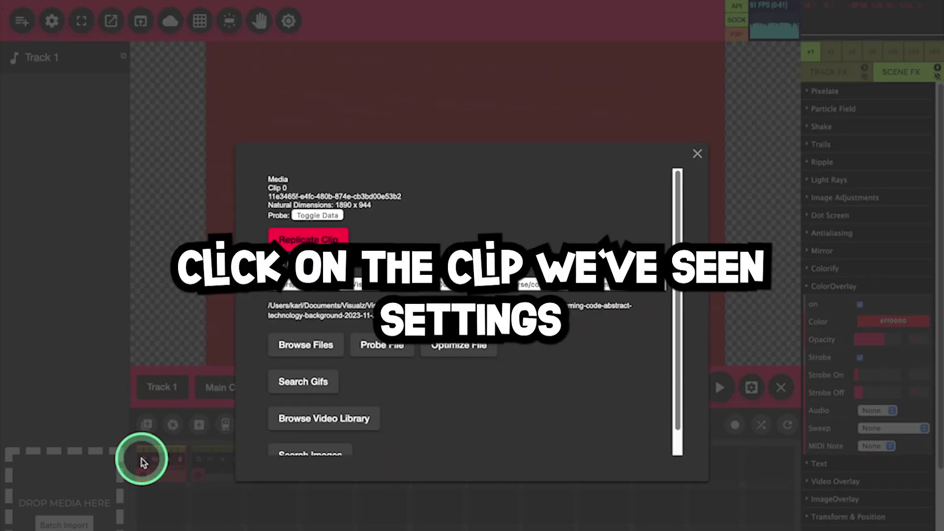
click(307, 249)
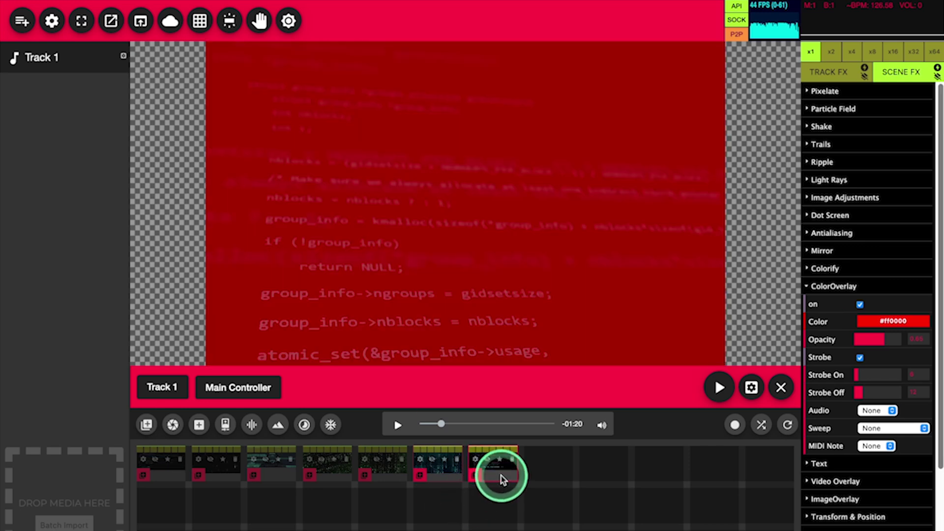
drag(501, 480, 220, 483)
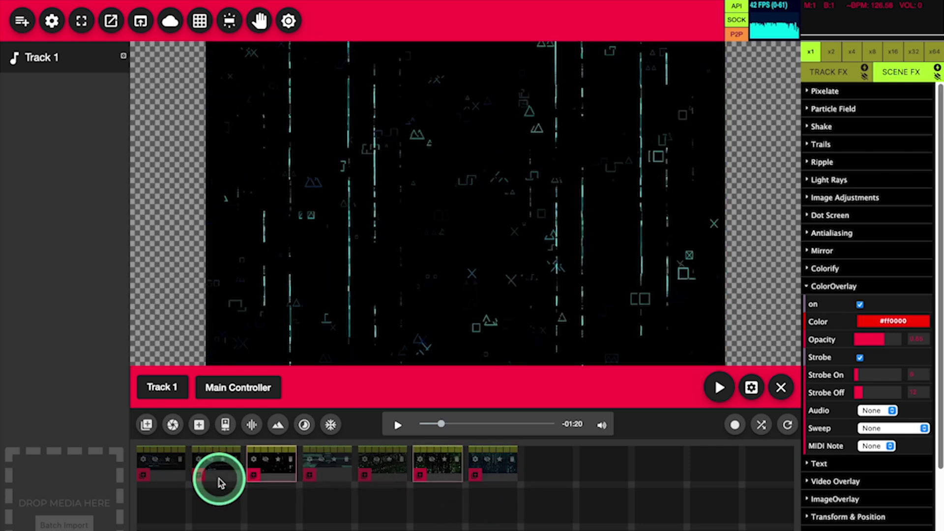
Turn off ColorOverlay on the first scene and move the red copy from the second slot to the fifth
click(173, 476)
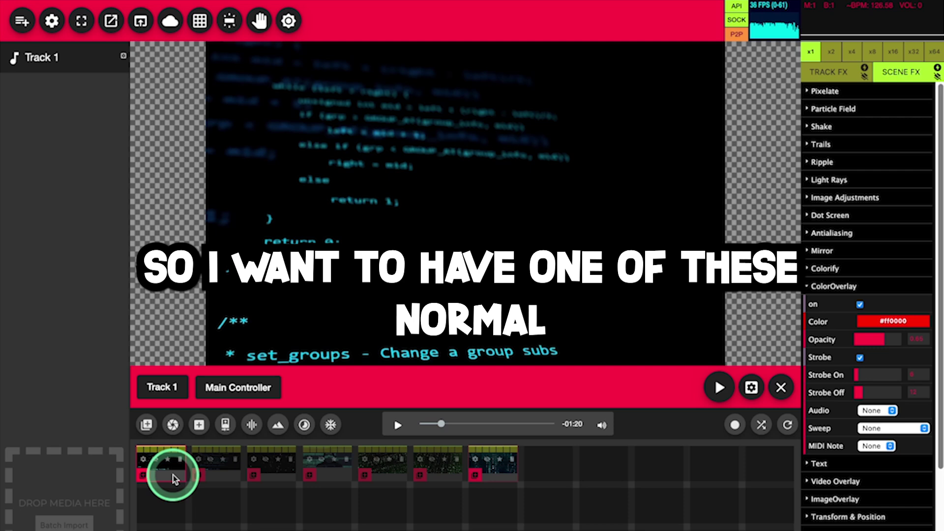
click(860, 305)
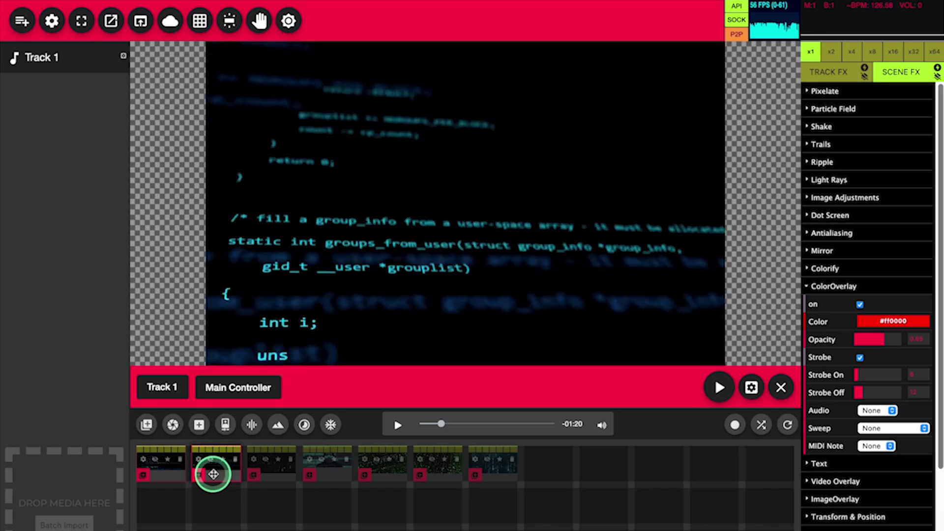
drag(213, 473, 386, 476)
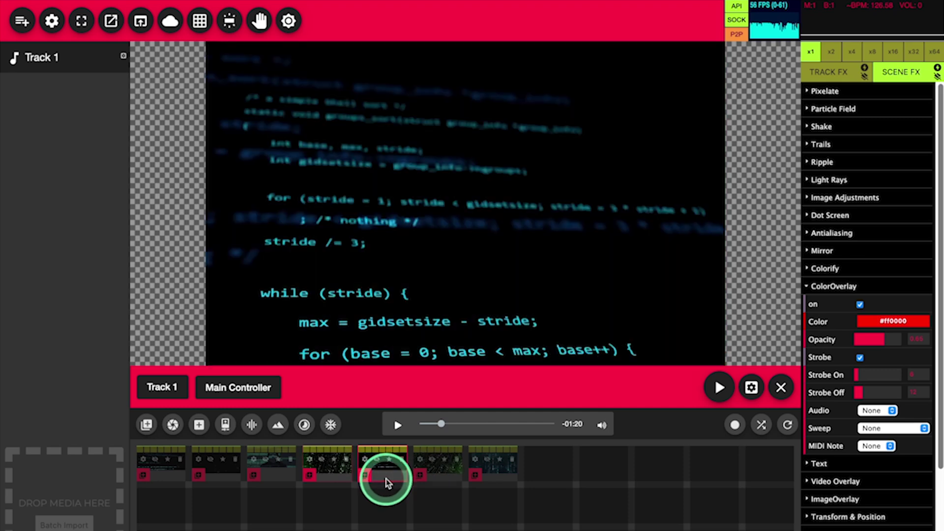
Enable ColorOverlay as a track effect in white #ffffff and make its Audio setting react to Peak
click(826, 73)
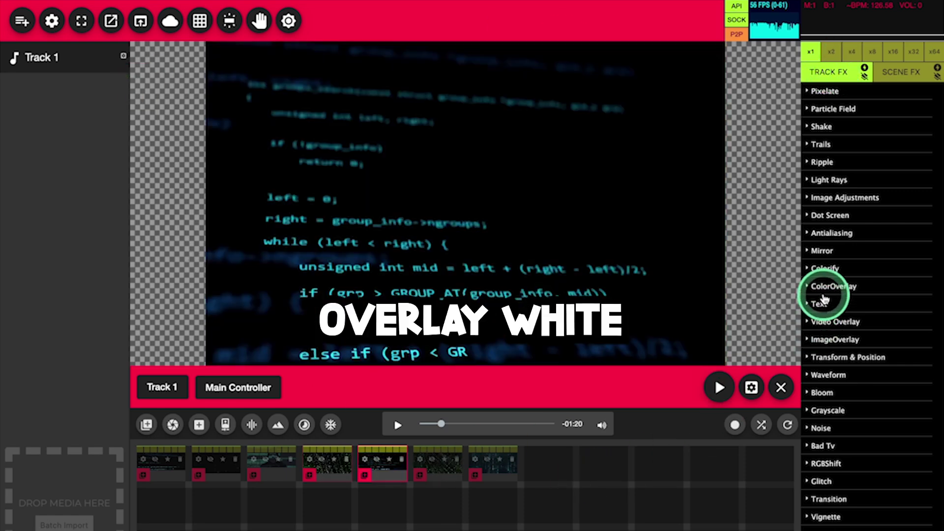
click(818, 286)
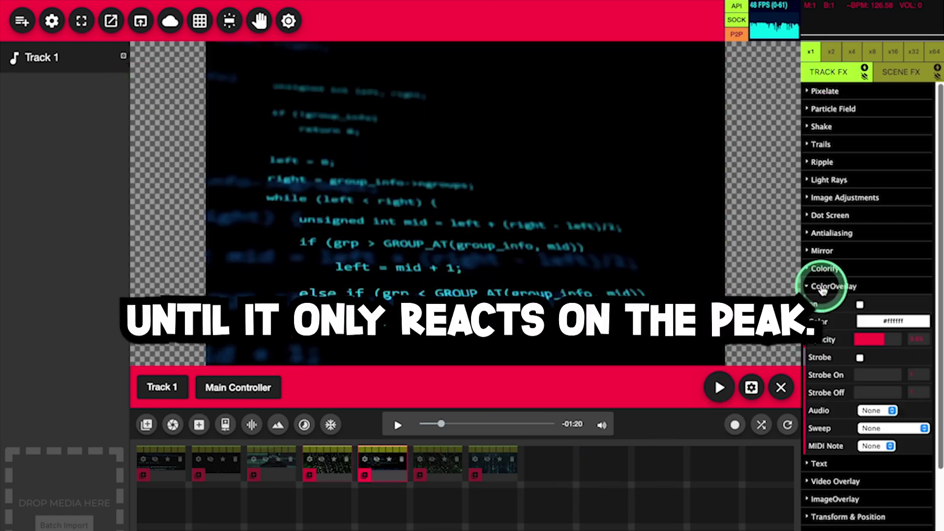
click(856, 304)
click(861, 323)
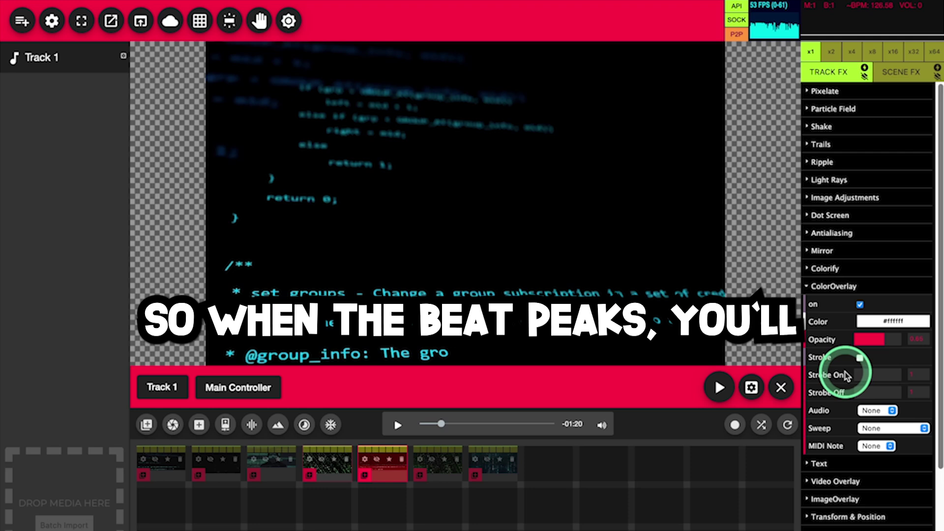
click(866, 413)
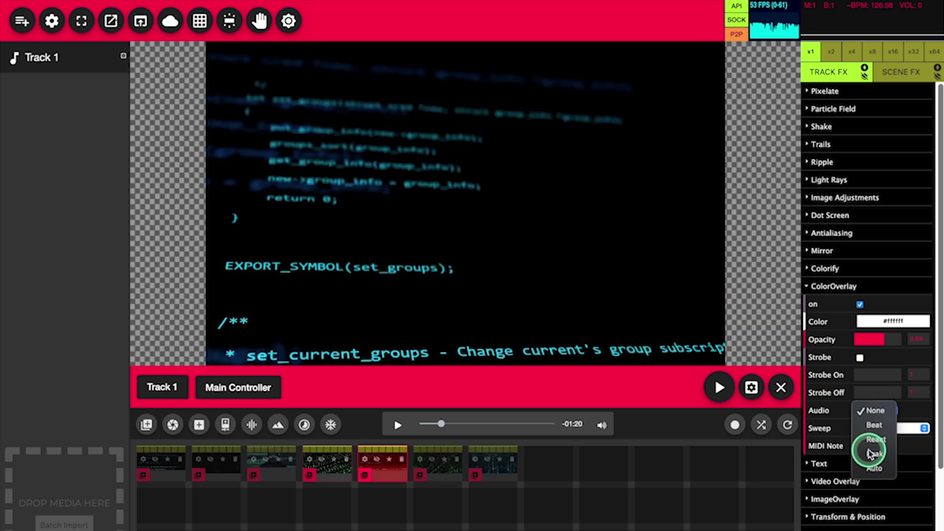
click(869, 453)
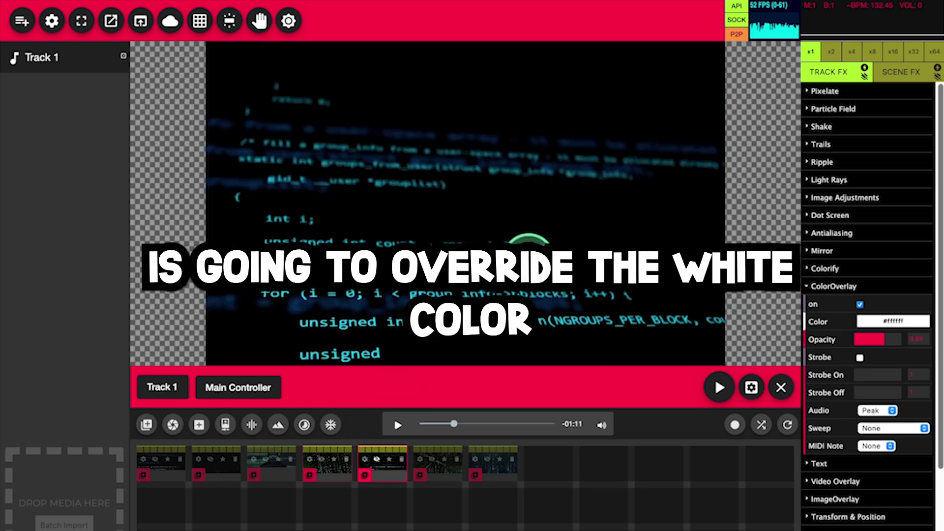
click(873, 321)
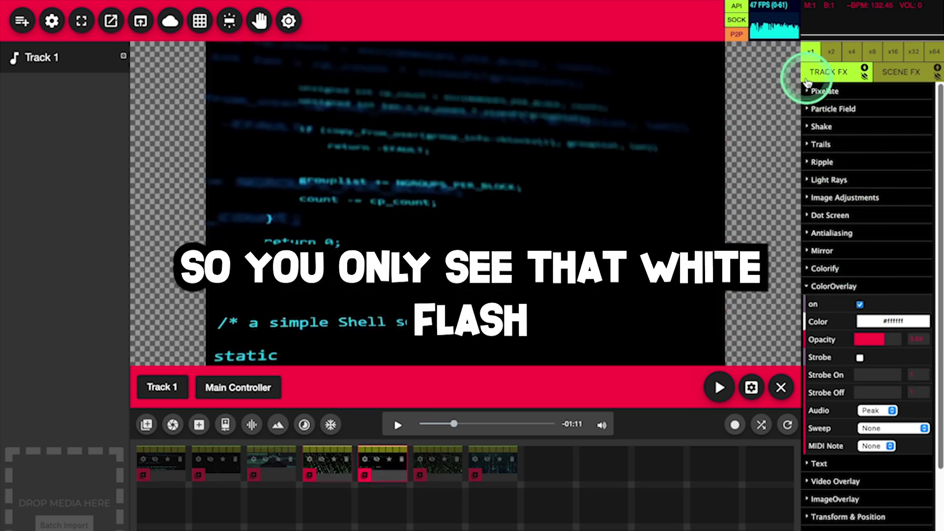
Play the song on the sixth scene, fine-tune the track overlay's Strobe On, and raise its Opacity to the maximum
click(431, 477)
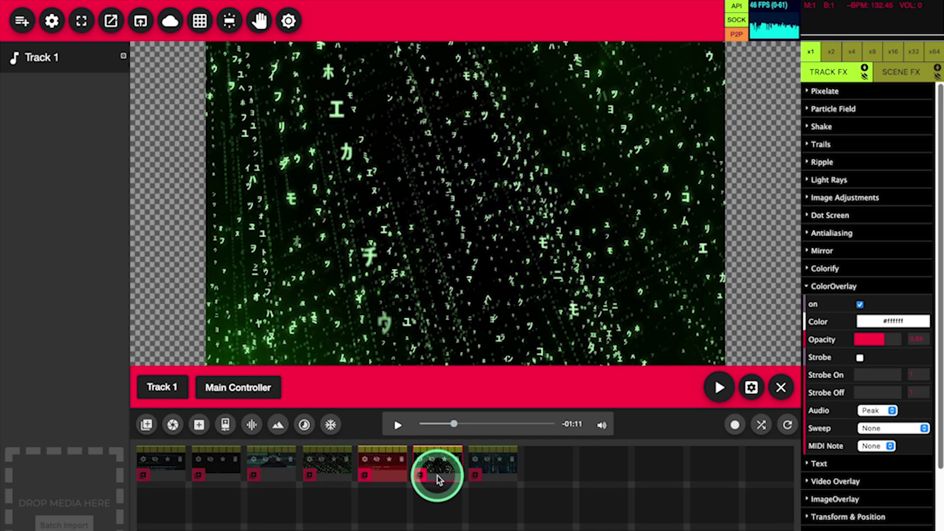
click(400, 425)
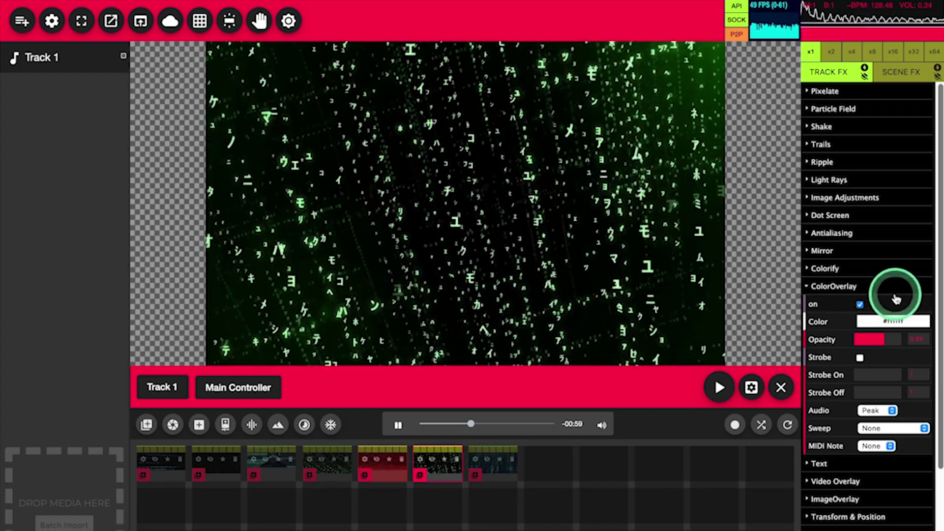
click(857, 376)
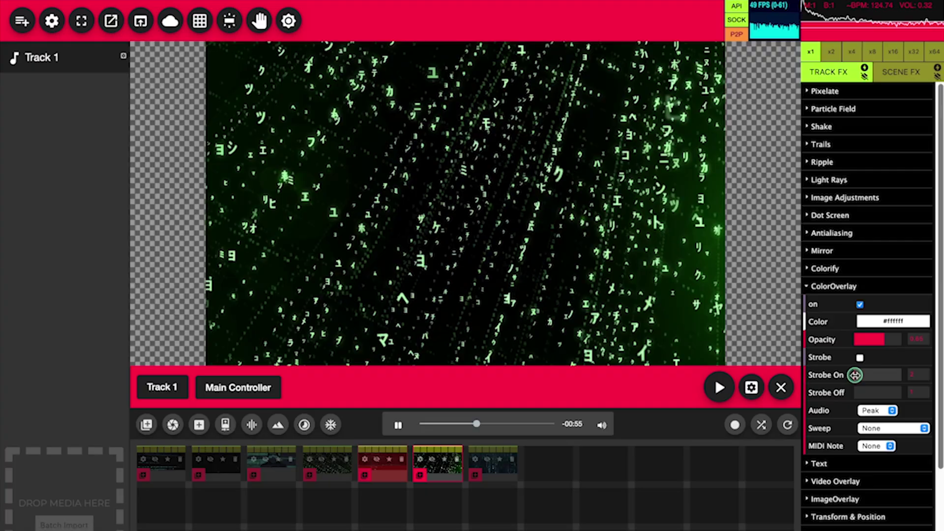
click(855, 376)
click(857, 376)
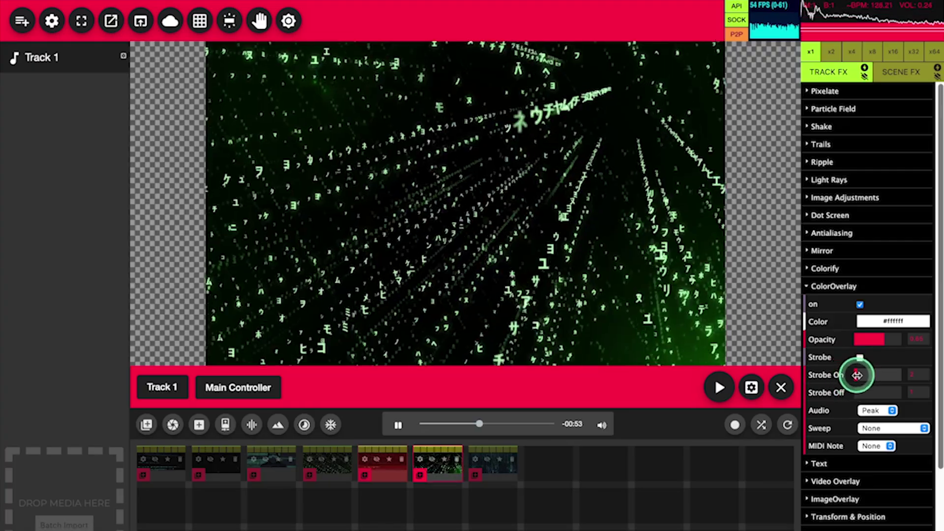
click(856, 376)
click(856, 375)
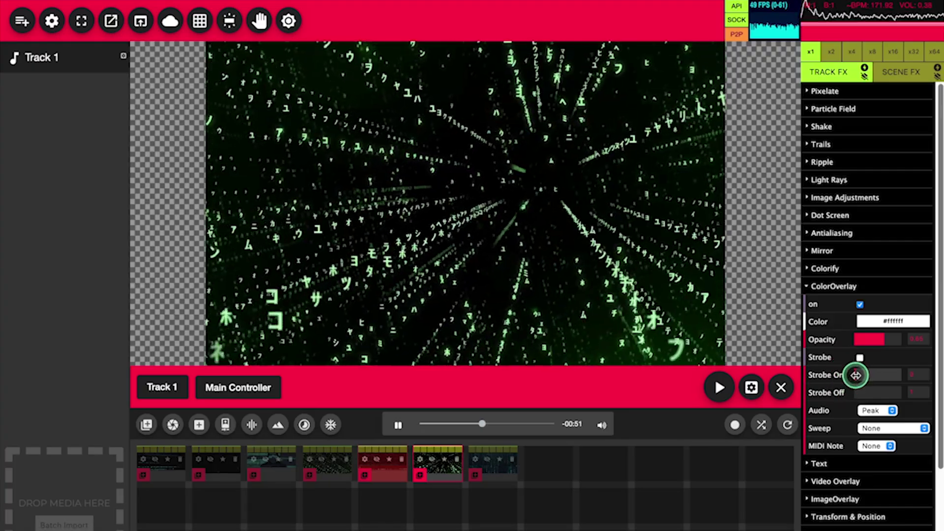
click(856, 375)
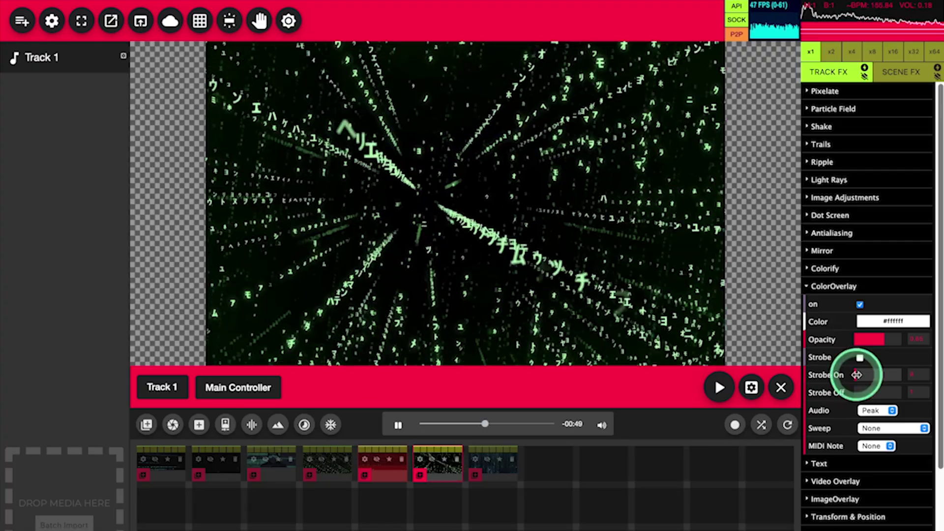
drag(856, 375, 853, 380)
drag(884, 340, 940, 334)
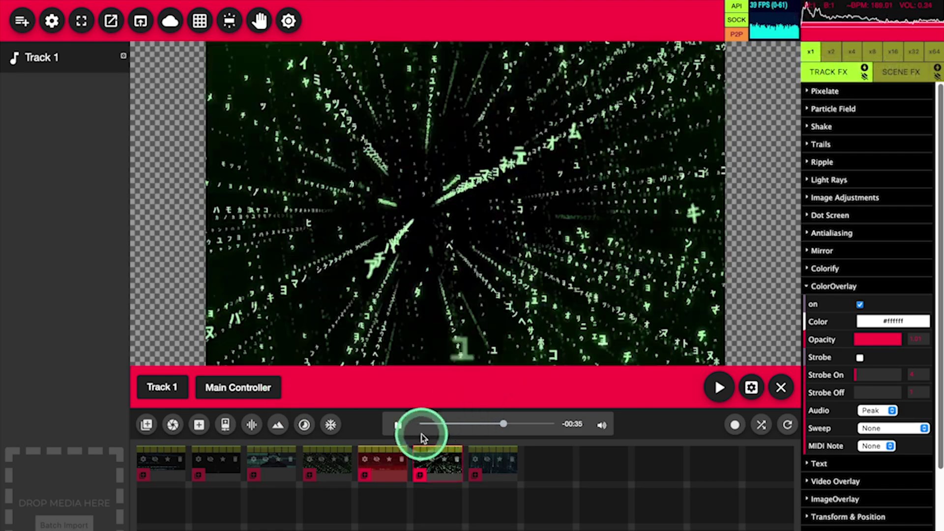
Restart the song from the beginning and start the audio-reactive scene transitions
click(396, 425)
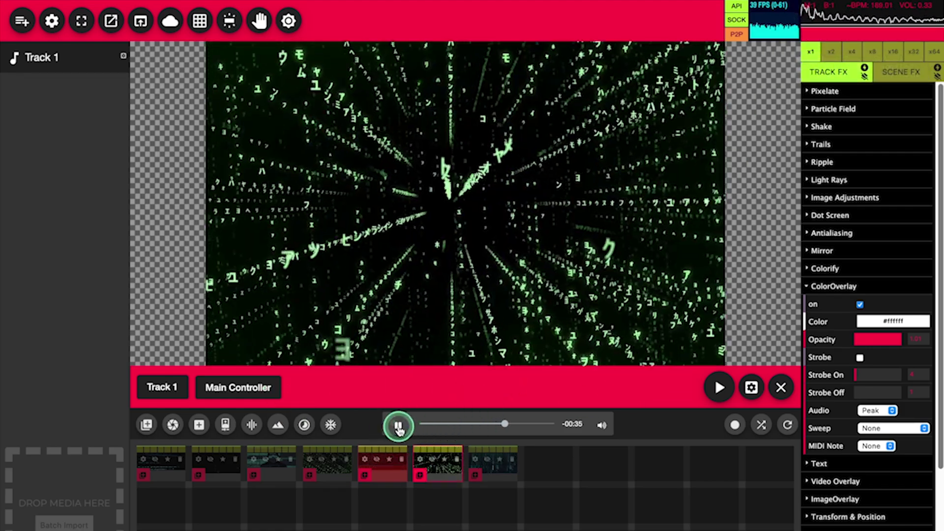
click(422, 423)
click(395, 425)
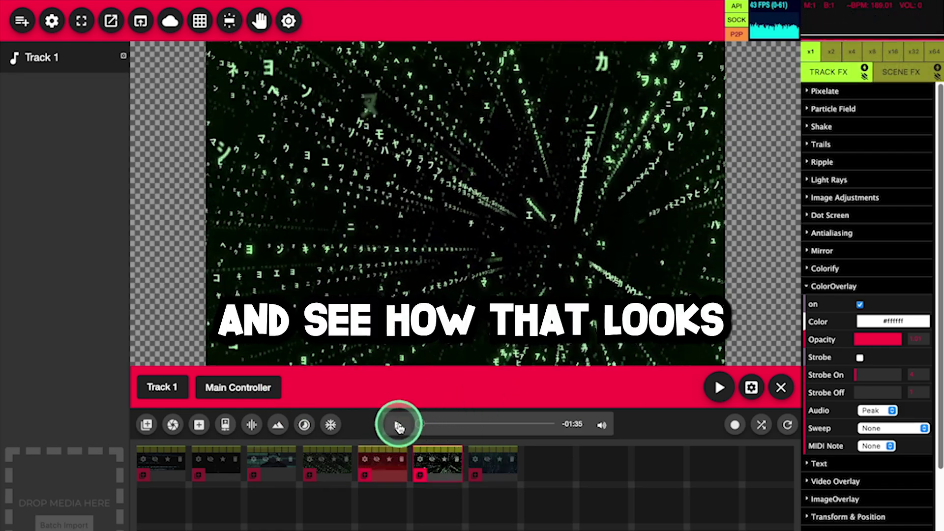
click(727, 386)
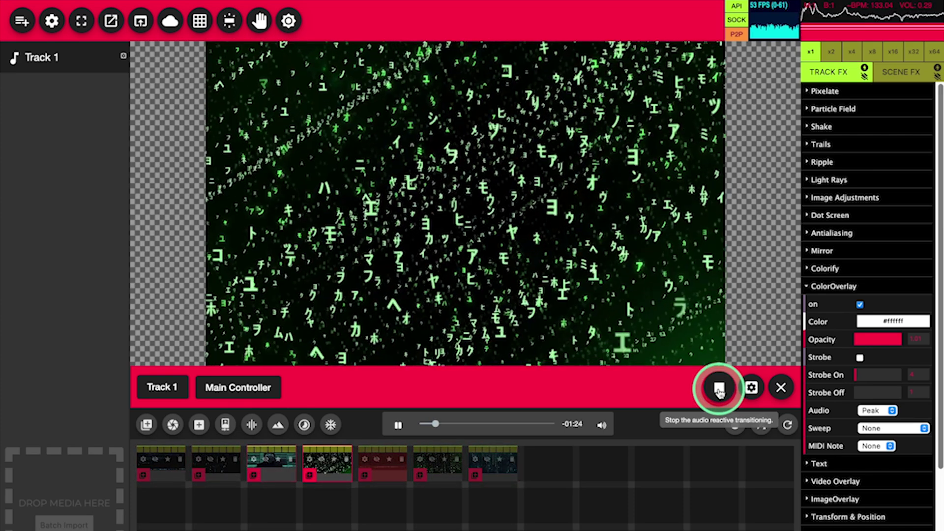
Open the settings of the Tunnel track effect and pause the song
scroll(865, 509, down, 3)
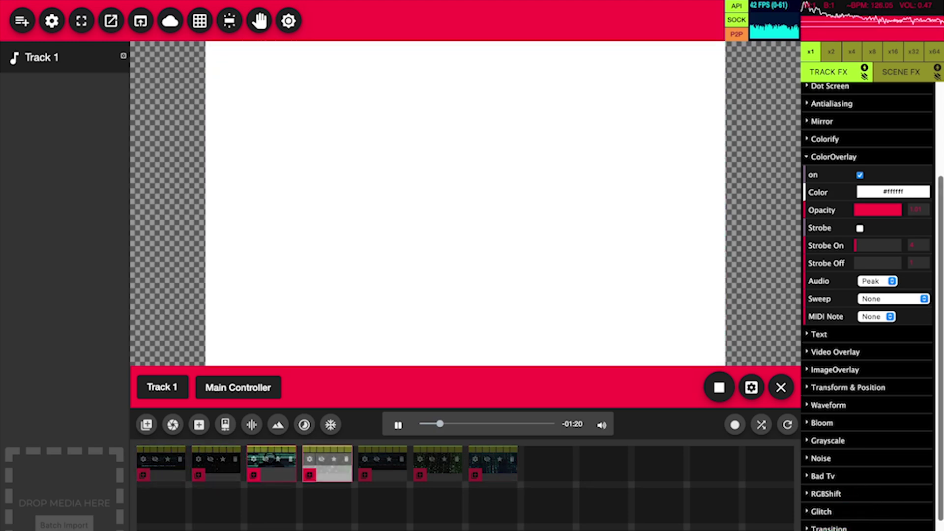
scroll(863, 512, down, 2)
click(860, 512)
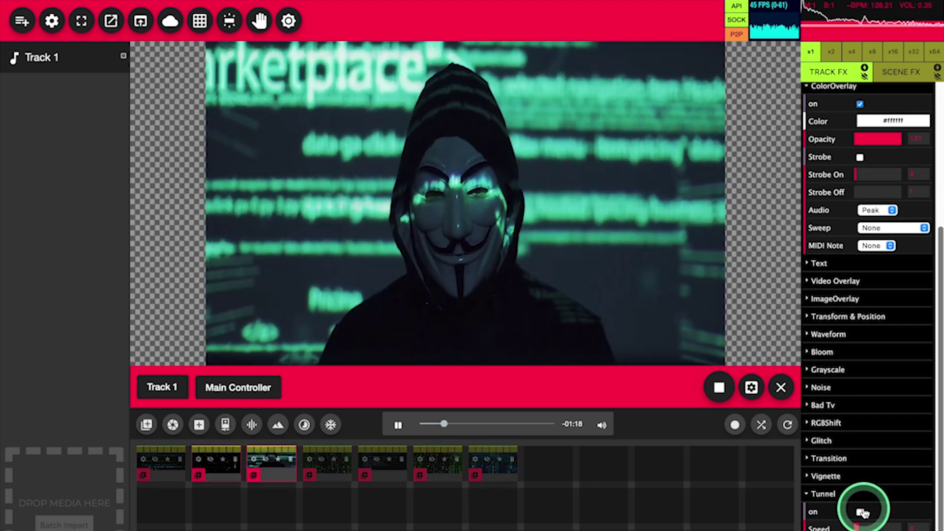
click(541, 376)
click(395, 424)
Enable Image Adjustments as a track effect, lowering Saturation to about -0.71 and raising Sepia to about 0.31
scroll(854, 362, up, 3)
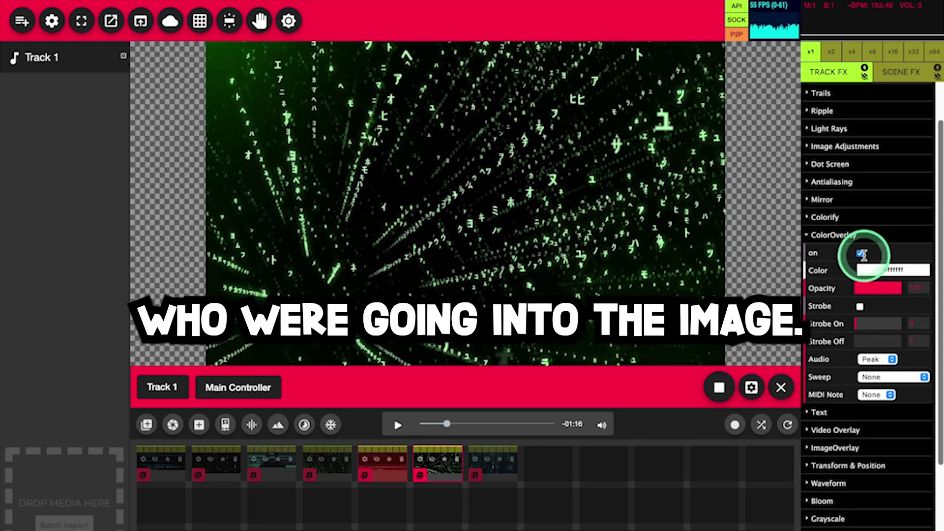
click(840, 147)
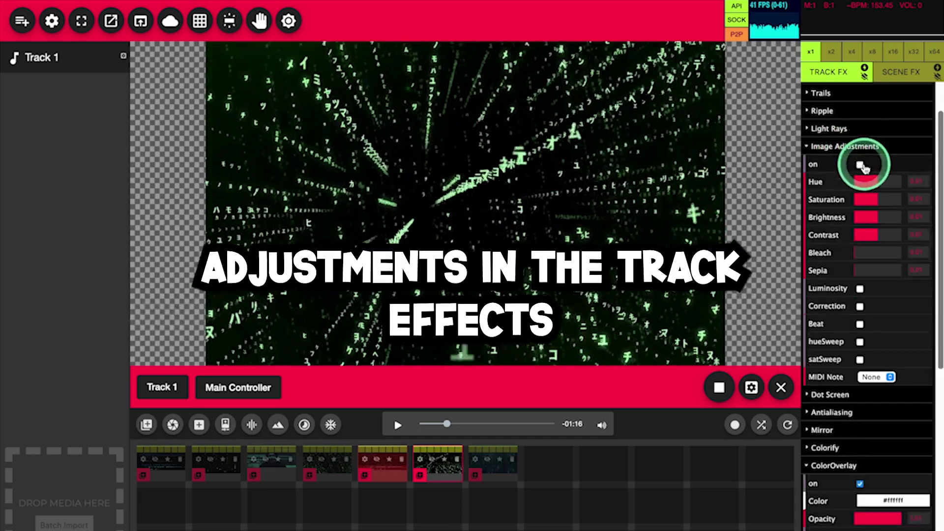
click(856, 304)
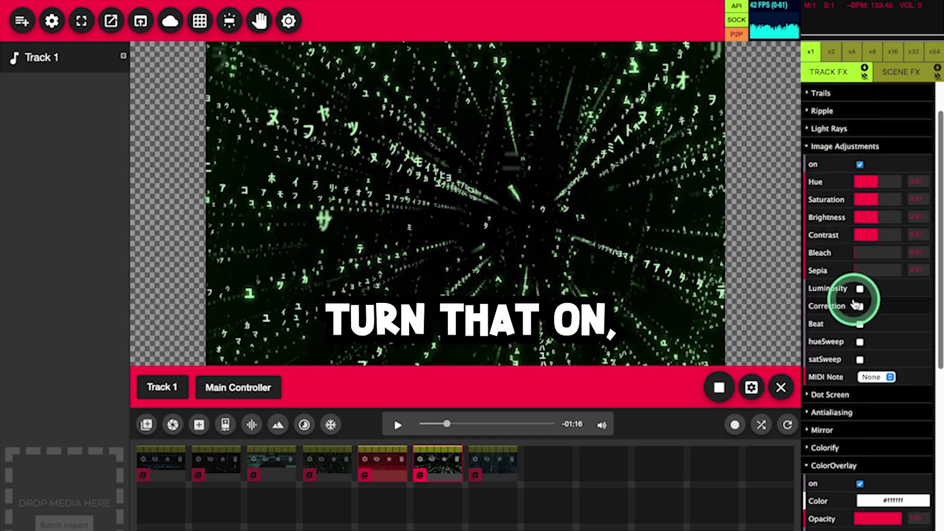
click(877, 227)
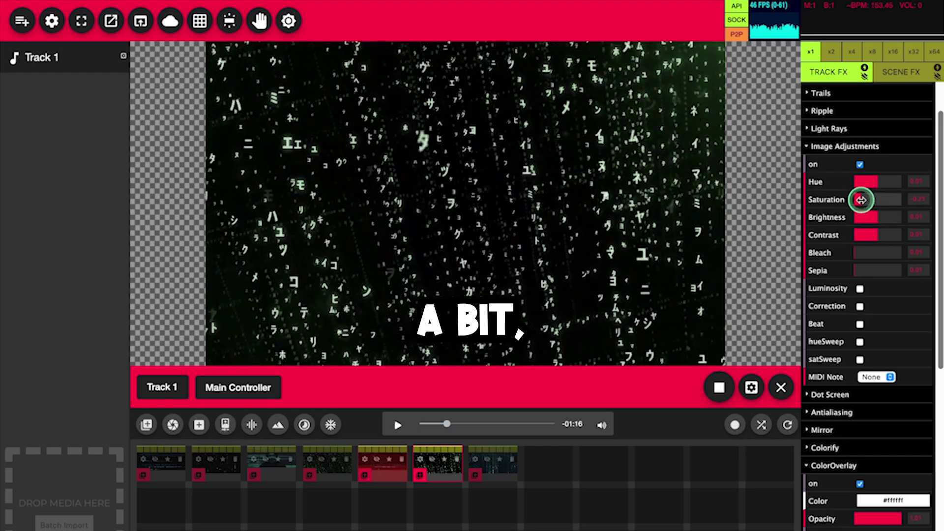
click(869, 266)
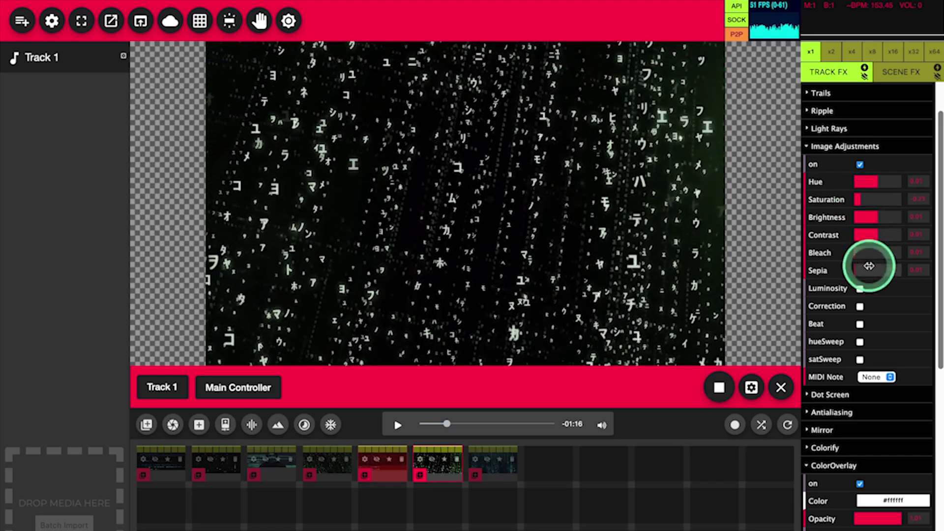
Enable Trails as a track effect, reduce its Intensity to about 0.24, and set its Audio to React
click(826, 93)
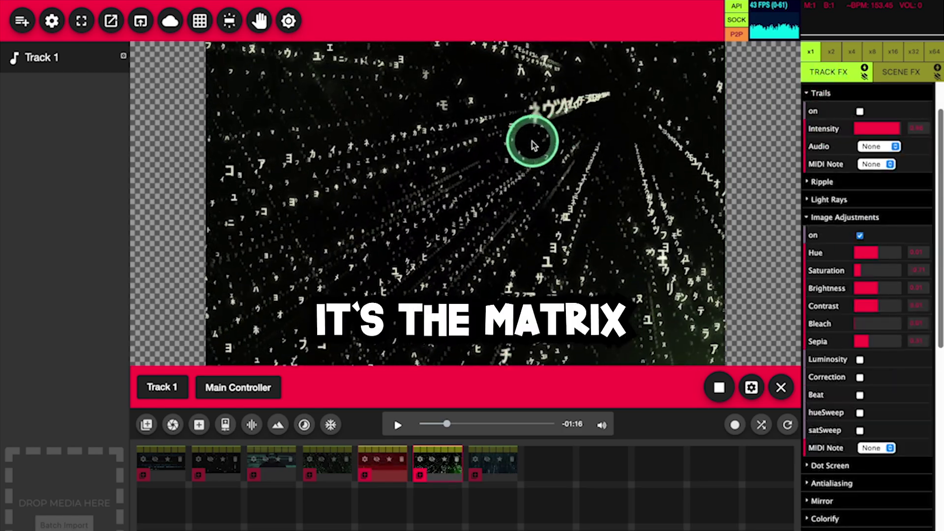
scroll(831, 179, up, 2)
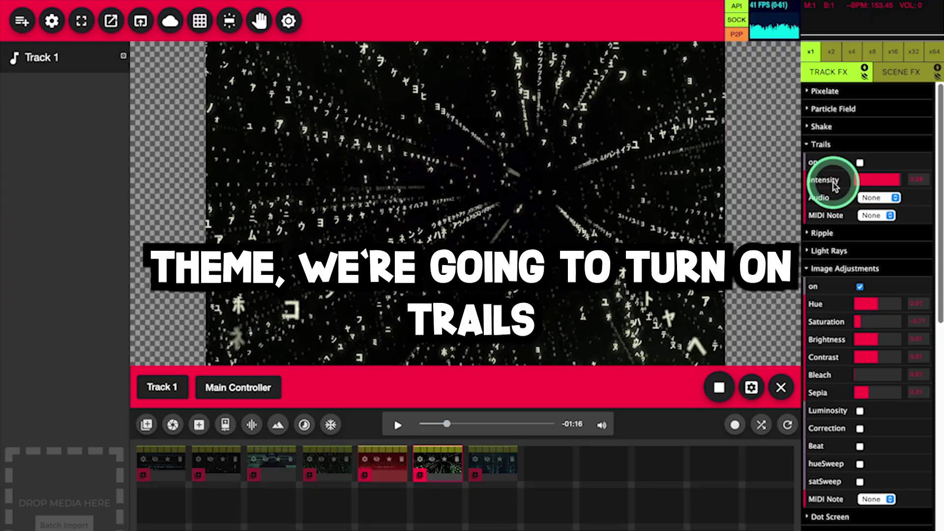
click(860, 162)
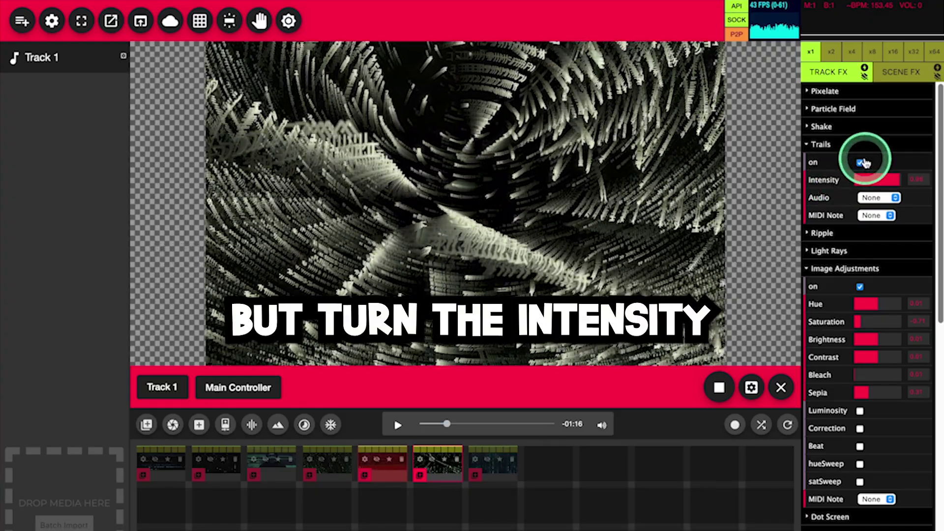
click(865, 179)
drag(865, 178, 859, 179)
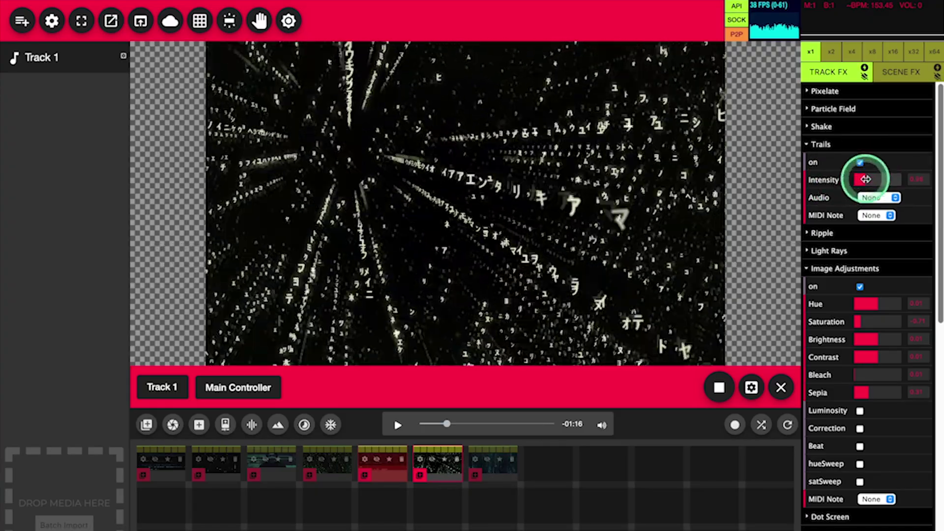
click(869, 198)
click(869, 199)
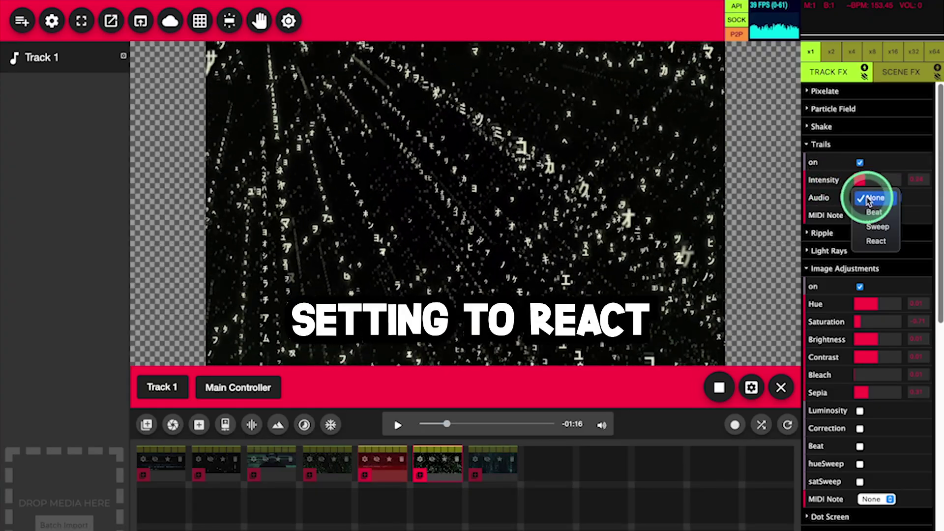
drag(877, 238, 876, 240)
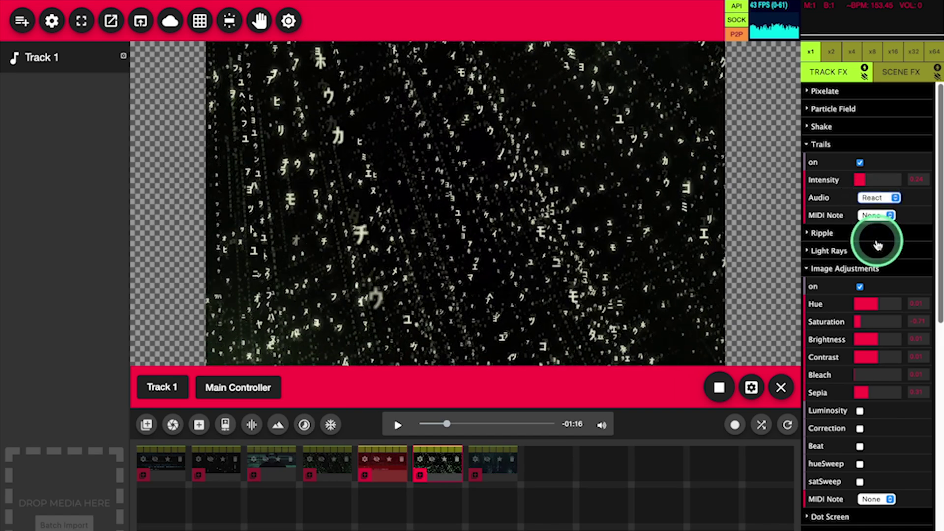
With the song playing, lower the track's Trails Intensity to about 0.12 and raise its Image Adjustments Saturation to about 0.16
click(398, 427)
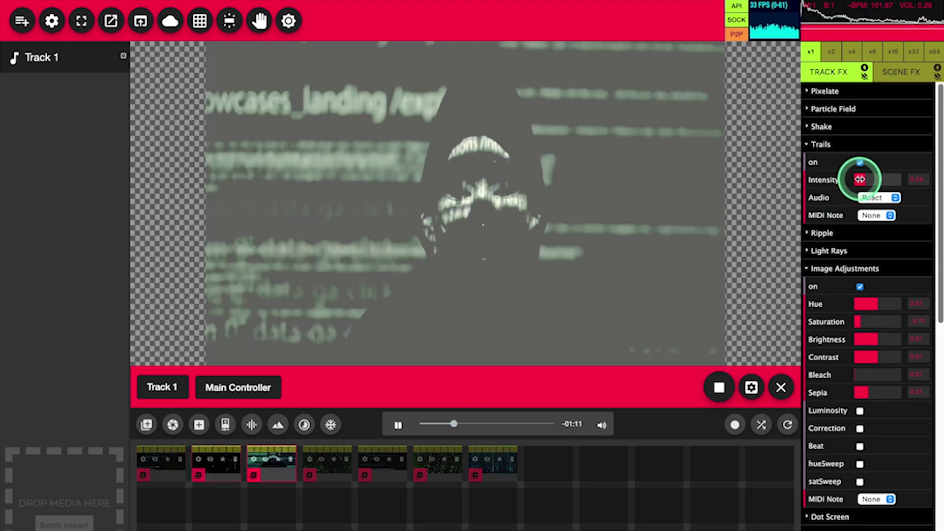
click(859, 179)
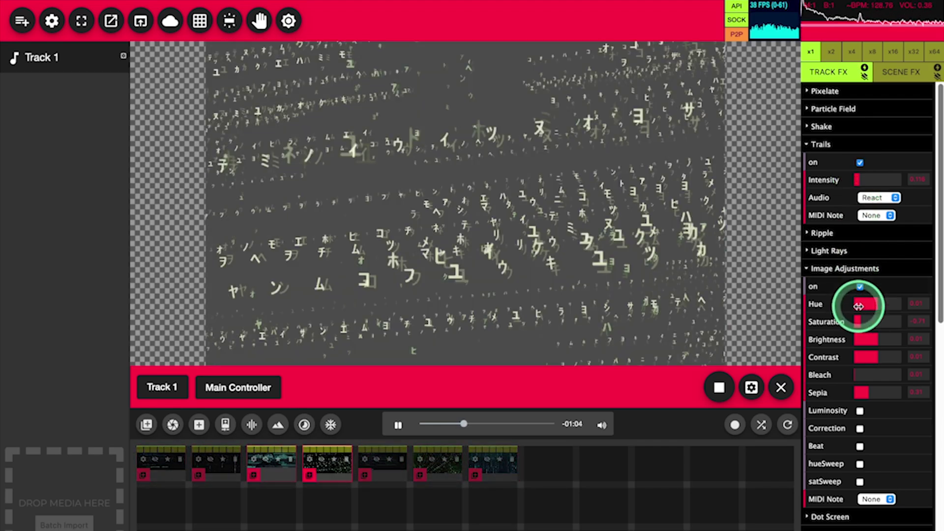
click(870, 319)
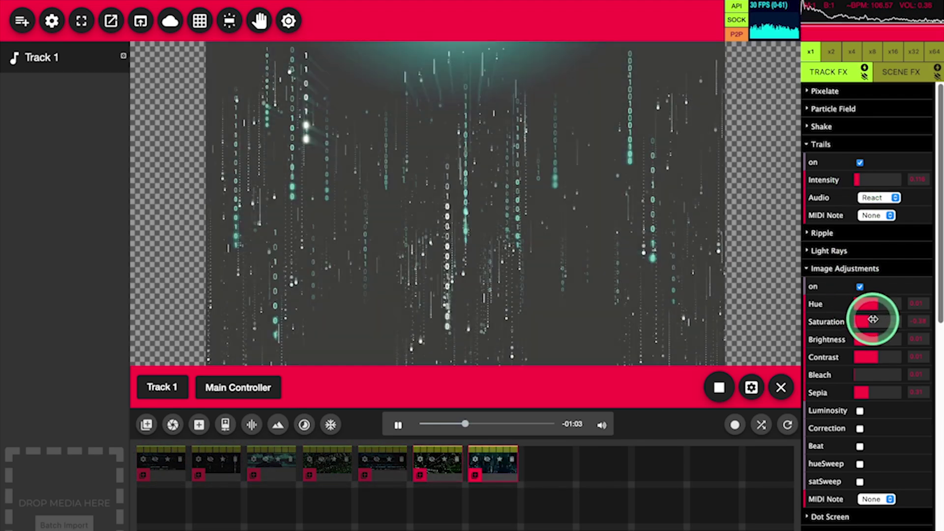
drag(872, 320, 881, 318)
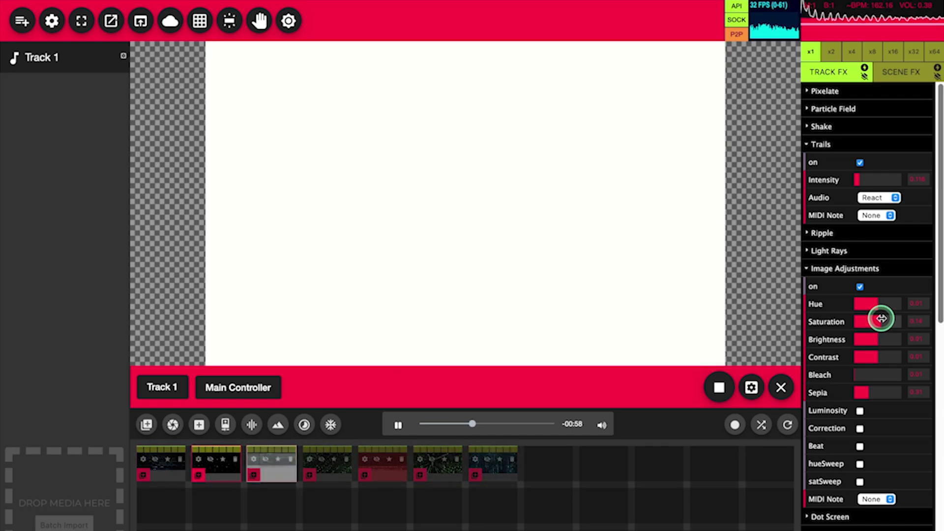
Open the fifth scene's effects and raise its red ColorOverlay Opacity to the maximum, keeping the color #ff0000
scroll(850, 419, down, 4)
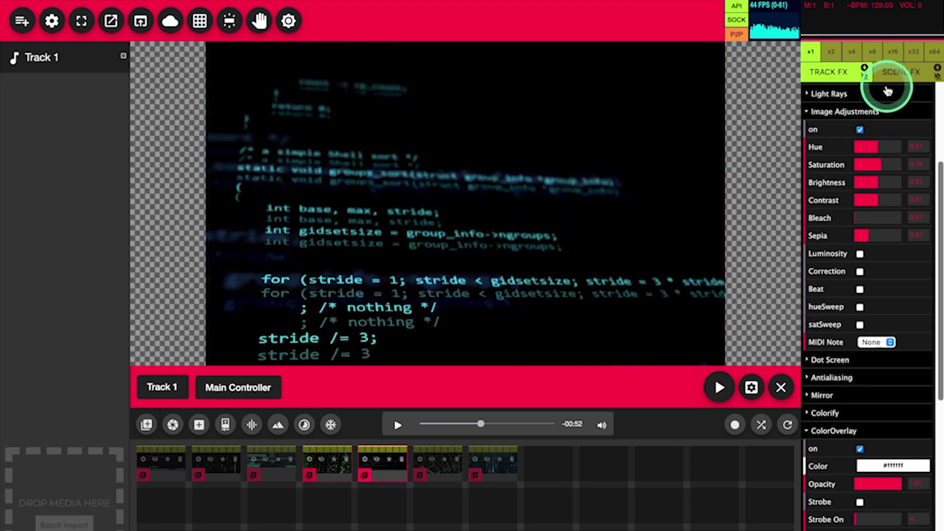
click(900, 71)
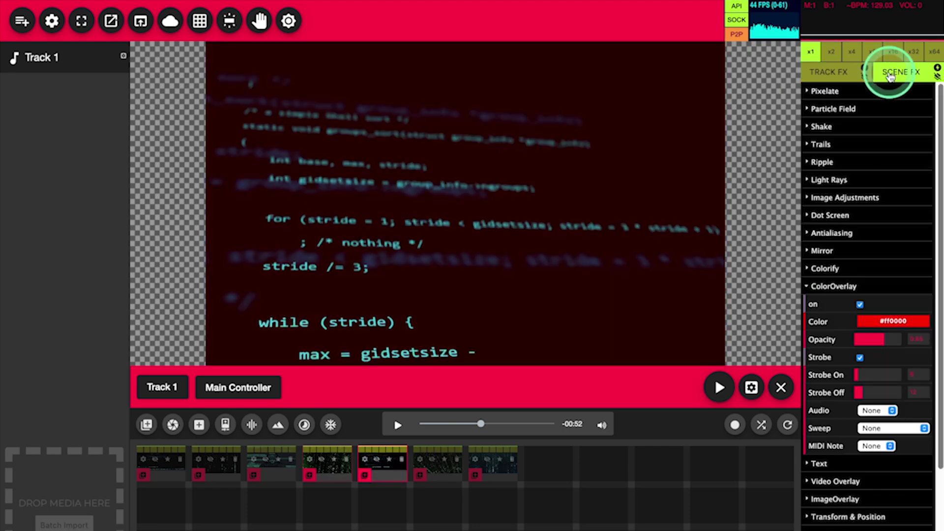
click(883, 322)
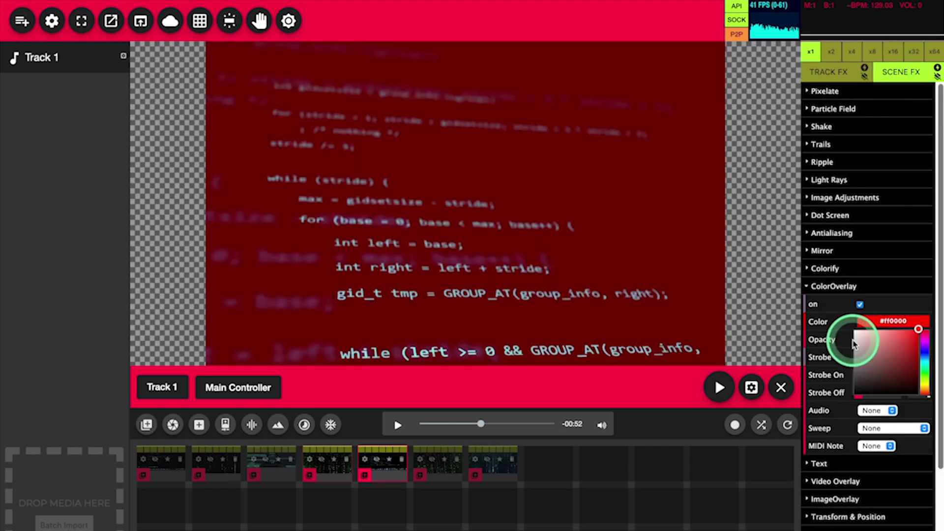
click(830, 350)
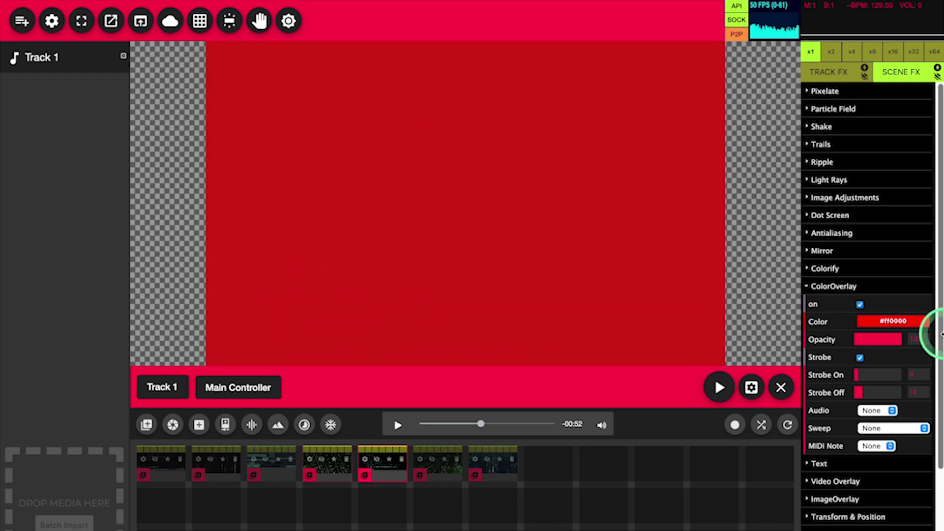
Enable Colorify on the fifth scene with the color #ff0000
click(879, 270)
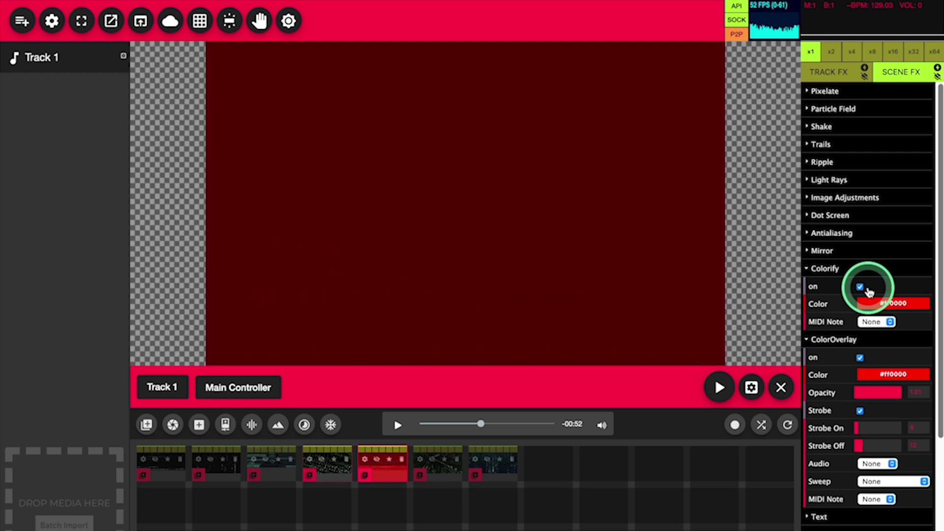
click(871, 301)
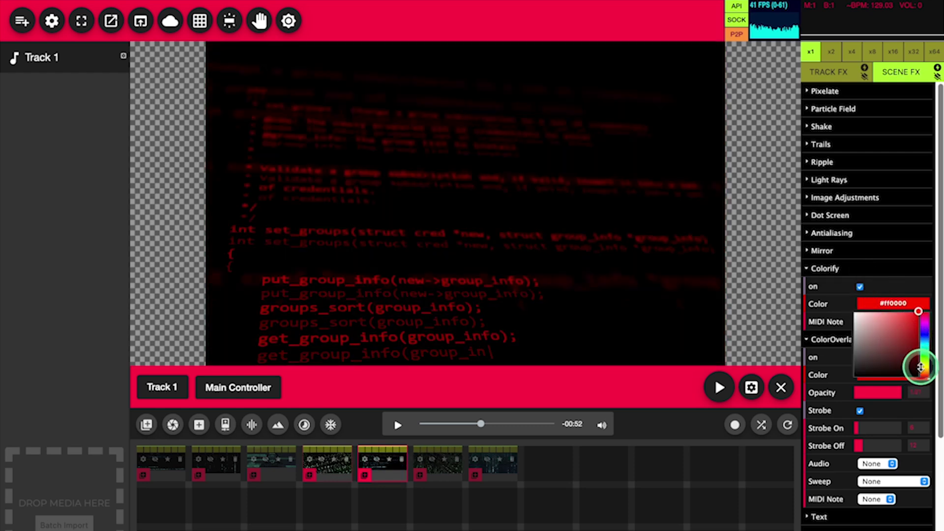
mouse_move(920, 367)
mouse_down()
mouse_move(919, 352)
mouse_move(923, 377)
mouse_up()
click(921, 408)
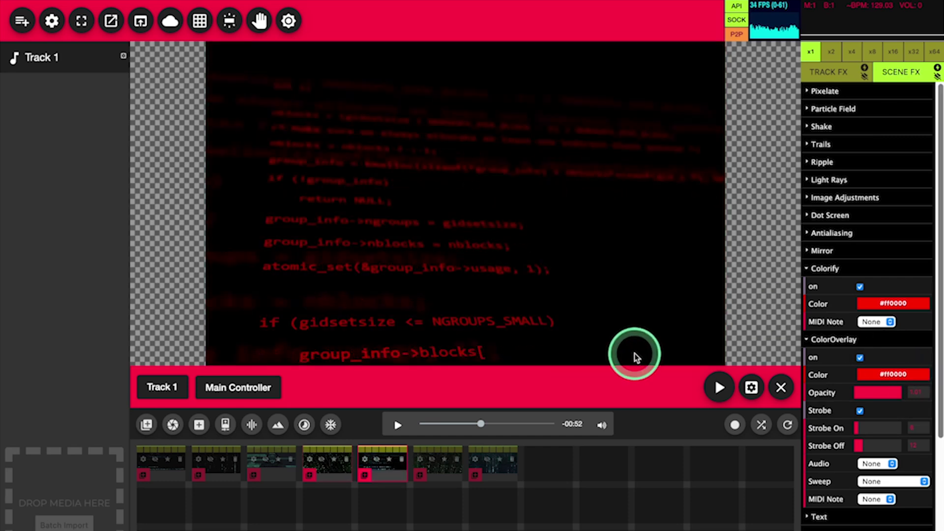
Enable Bloom on the fifth scene with a Strength of about 1.7, keeping Colorify and ColorOverlay on
scroll(841, 470, down, 5)
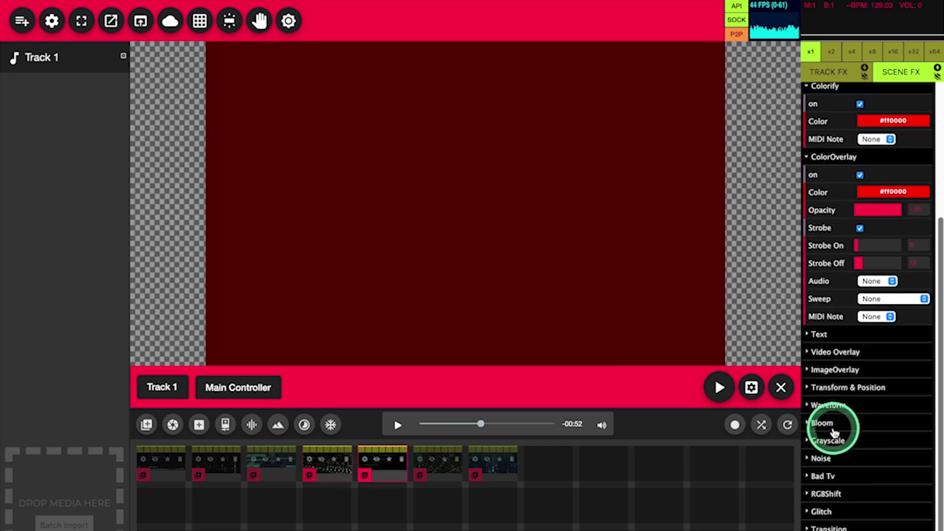
click(822, 424)
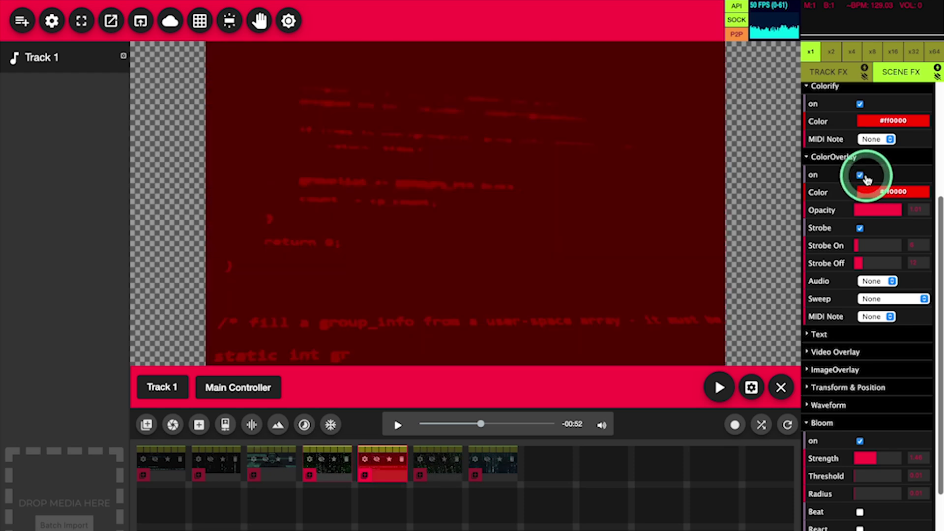
click(866, 103)
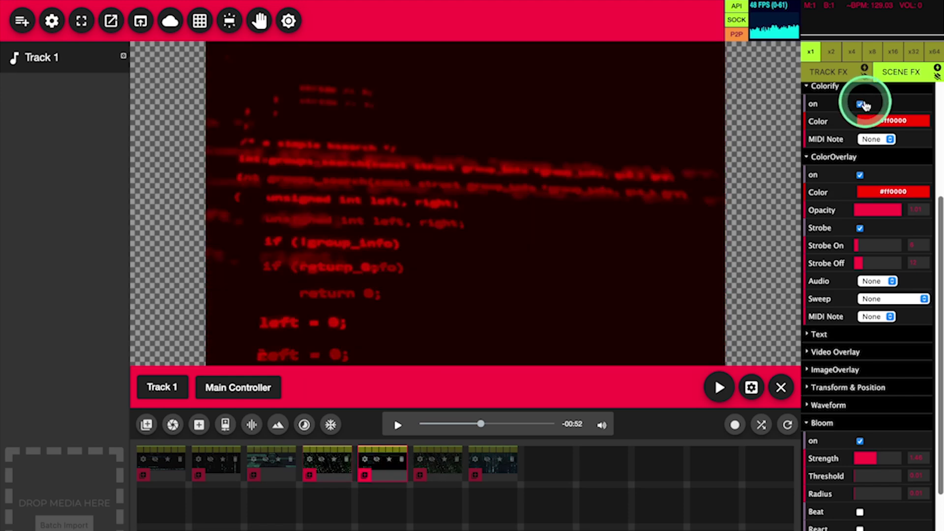
Enable Image Adjustments on the fifth scene and raise Brightness to about 0.29 and Contrast to about 0.03
scroll(866, 302, up, 5)
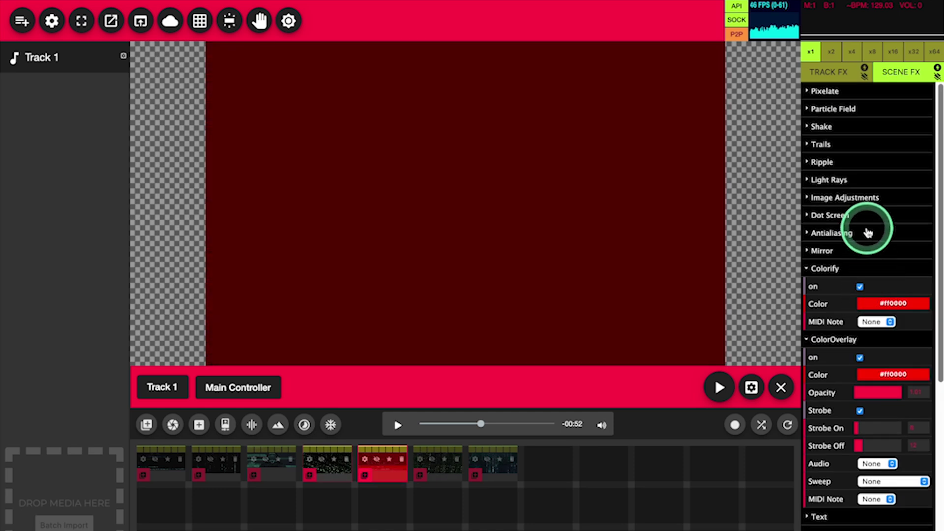
click(860, 199)
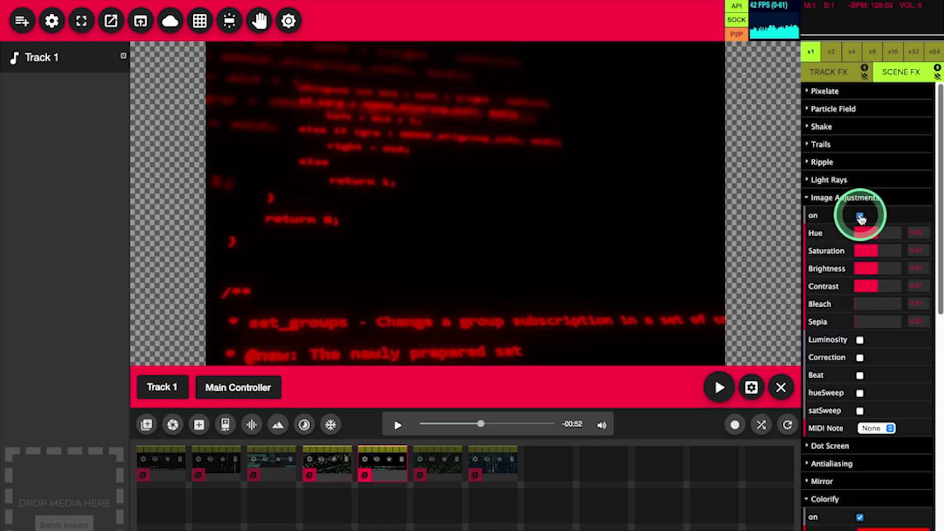
click(878, 262)
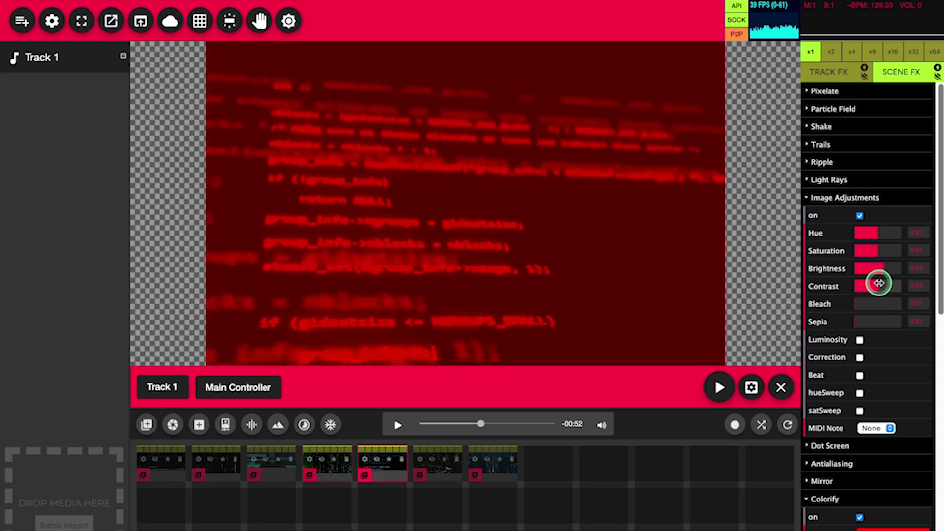
click(847, 399)
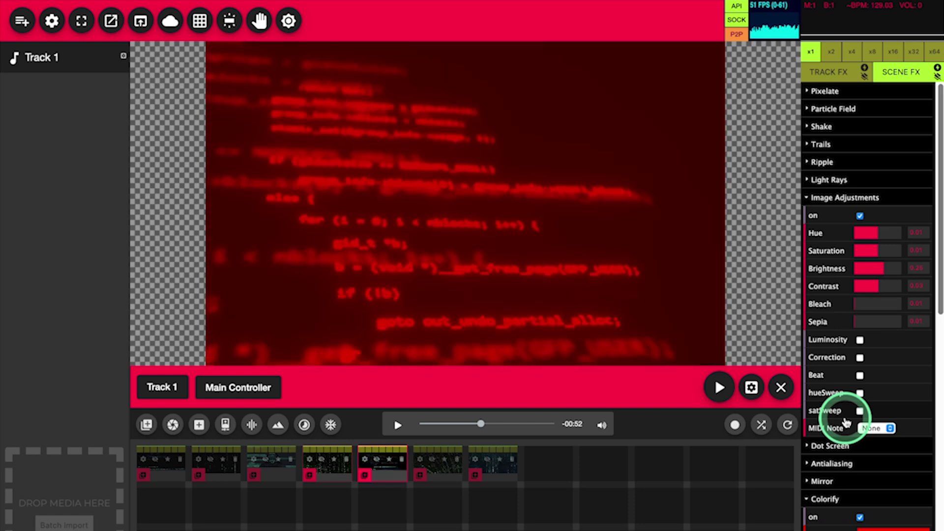
Play the song and lower the fifth scene's ColorOverlay Strobe On and Strobe Off to near their minimum for a faster flash
scroll(847, 422, down, 3)
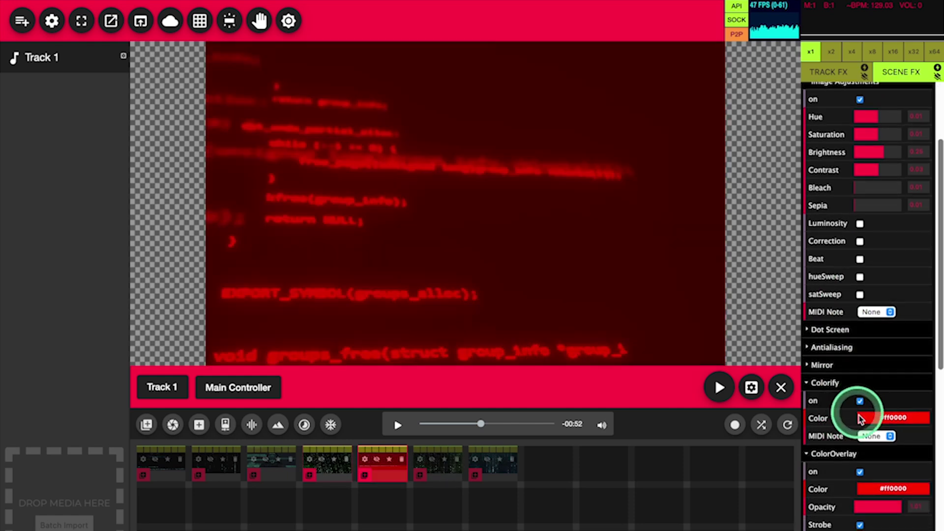
click(859, 419)
scroll(865, 442, down, 5)
click(869, 472)
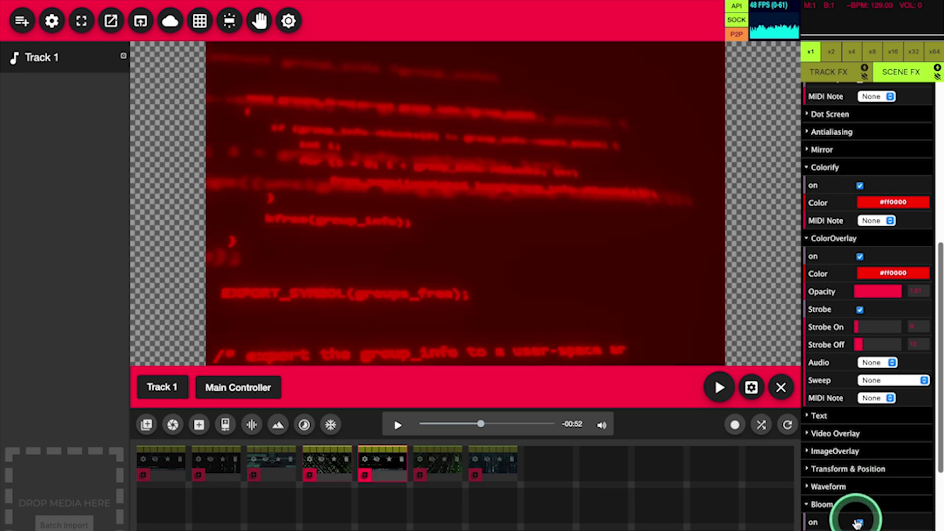
click(866, 290)
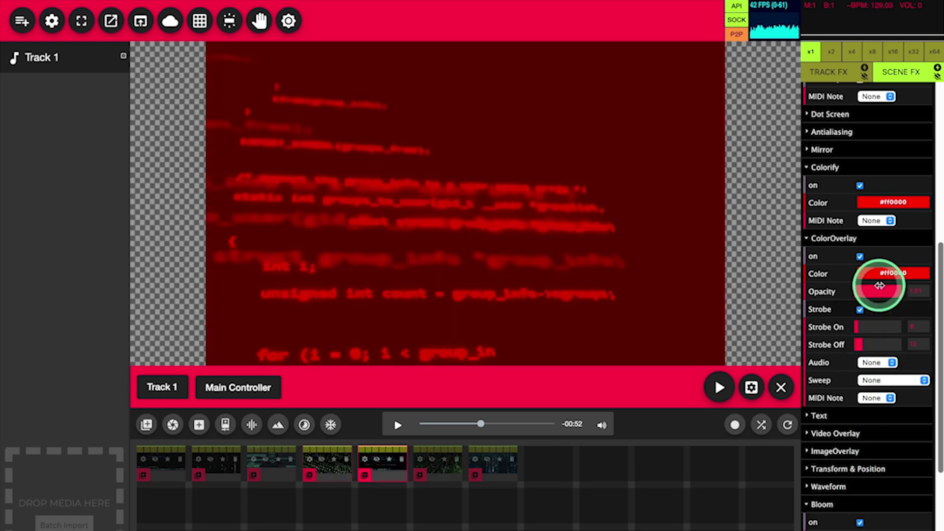
click(865, 273)
click(880, 297)
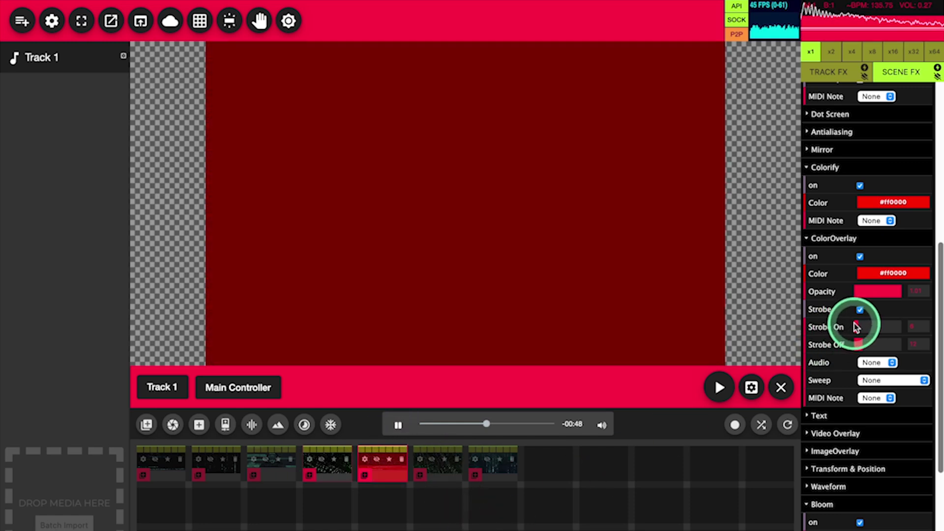
click(856, 340)
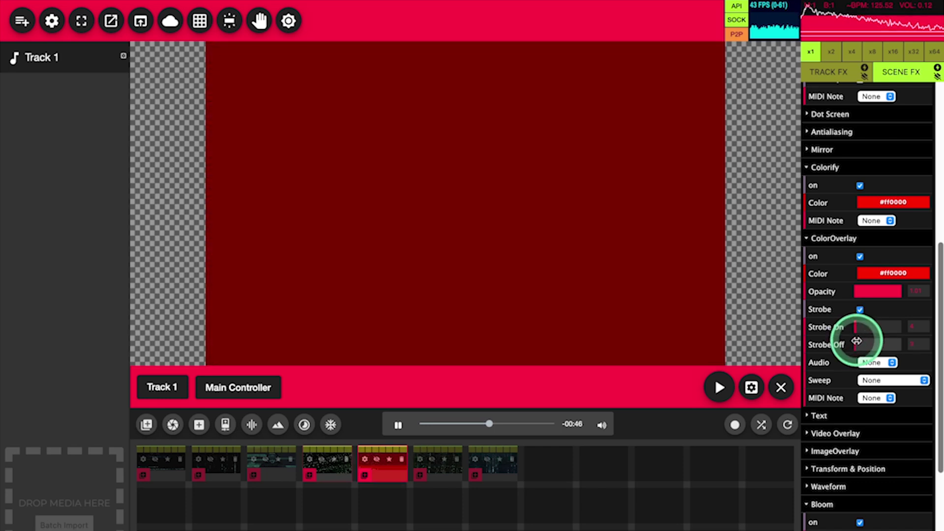
click(857, 340)
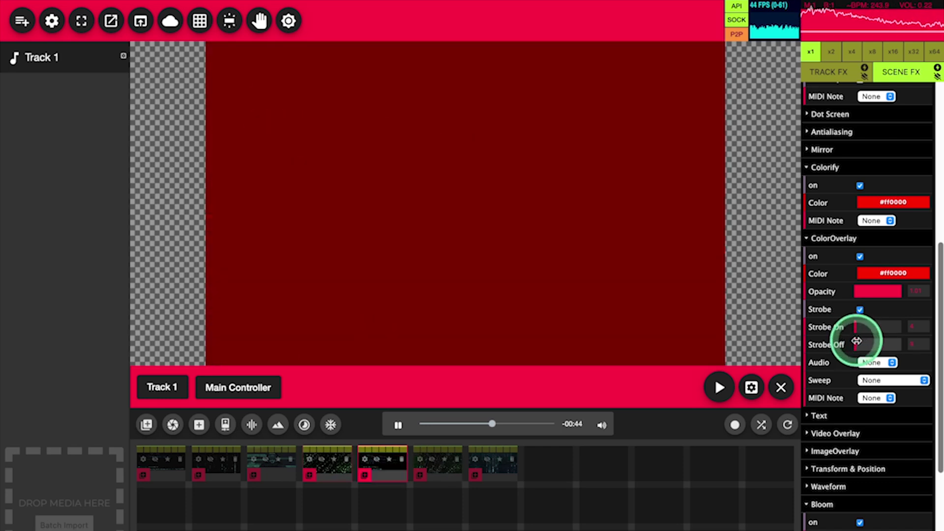
click(854, 341)
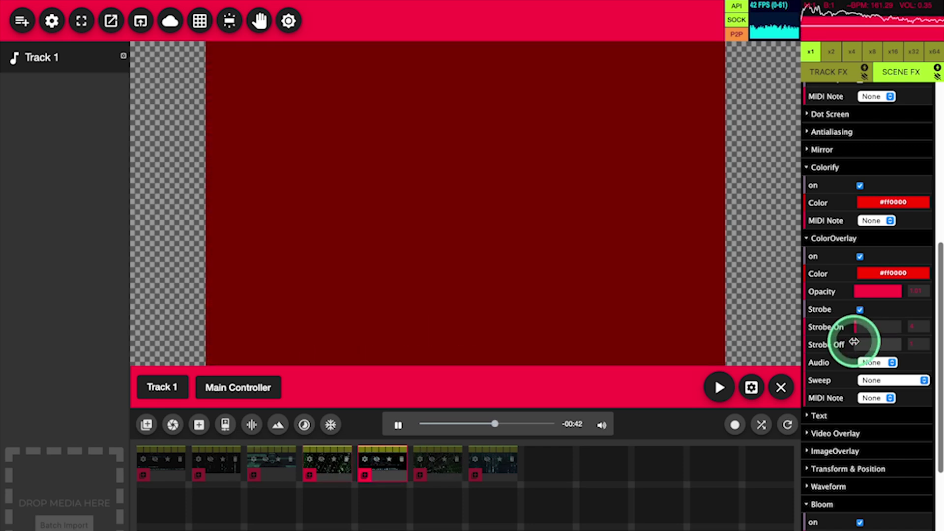
click(855, 341)
click(857, 341)
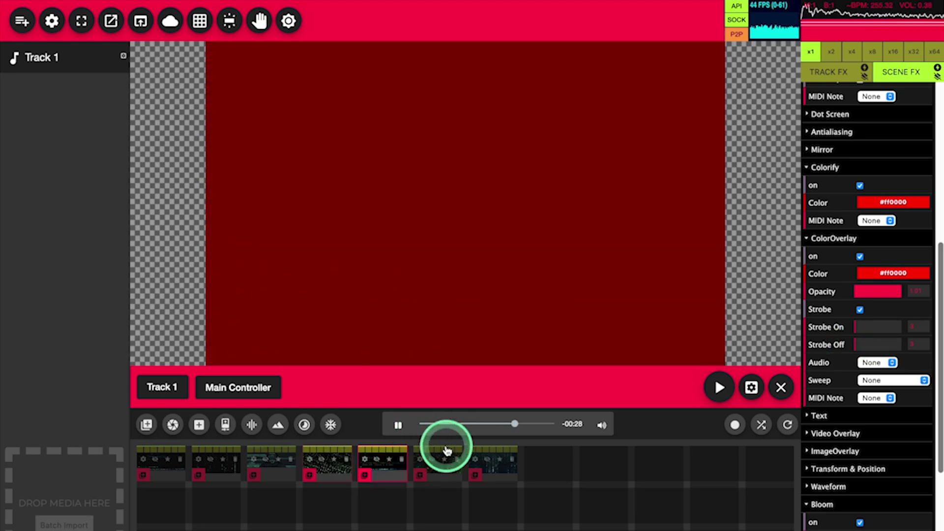
Start the audio-reactive scene transitions and replay the song from near its beginning
click(718, 387)
click(390, 424)
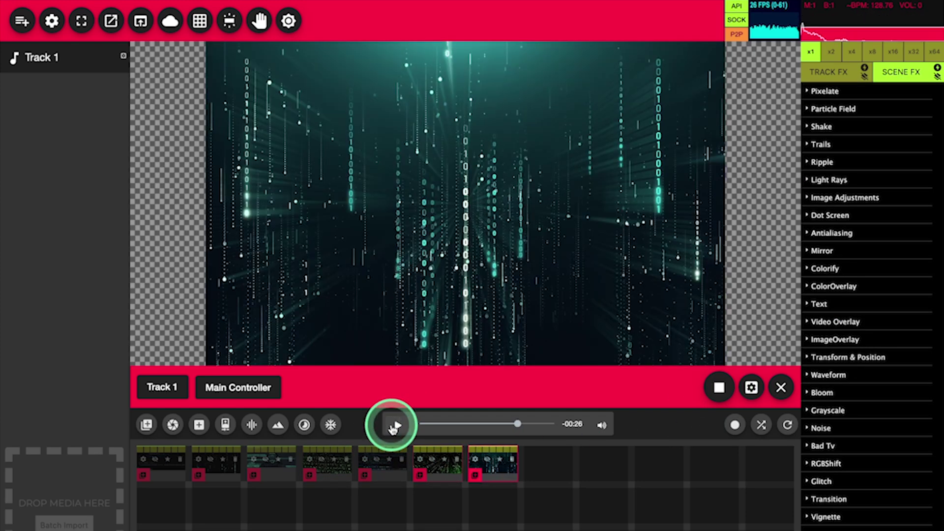
drag(436, 423, 416, 422)
click(393, 424)
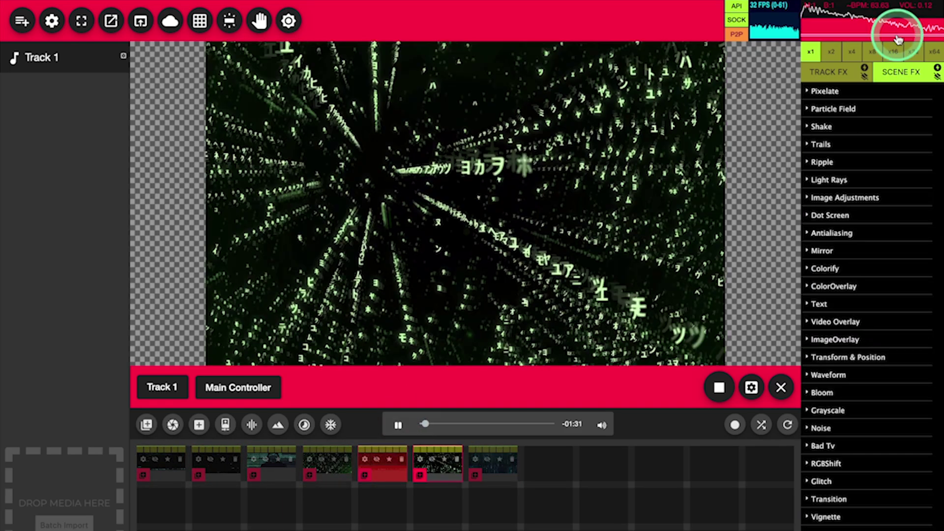
With the song paused, lower the track's Image Adjustments Hue to about -0.25 and preview the seventh, second and first scenes
click(820, 74)
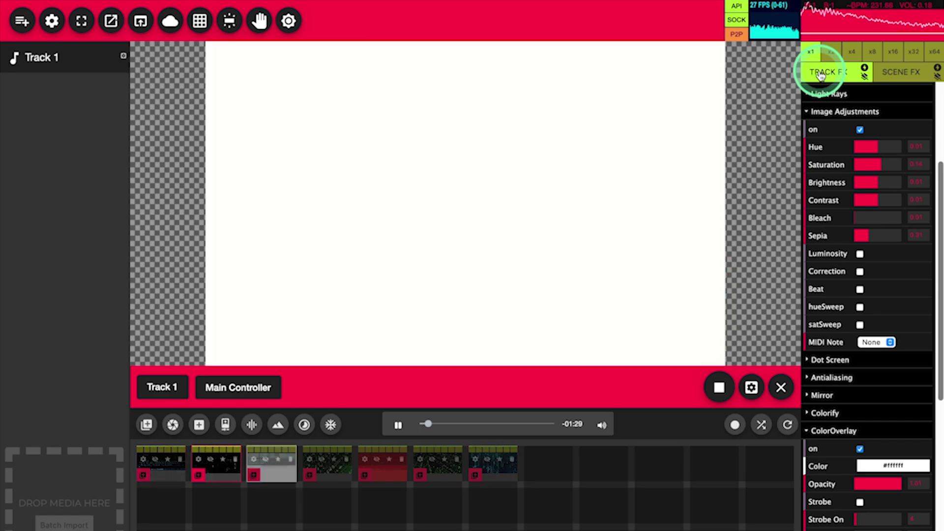
click(718, 388)
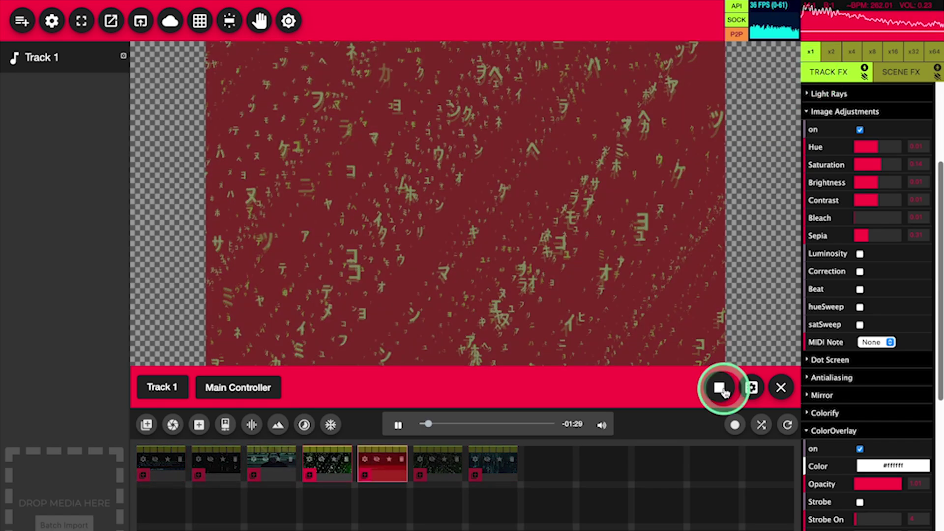
click(714, 473)
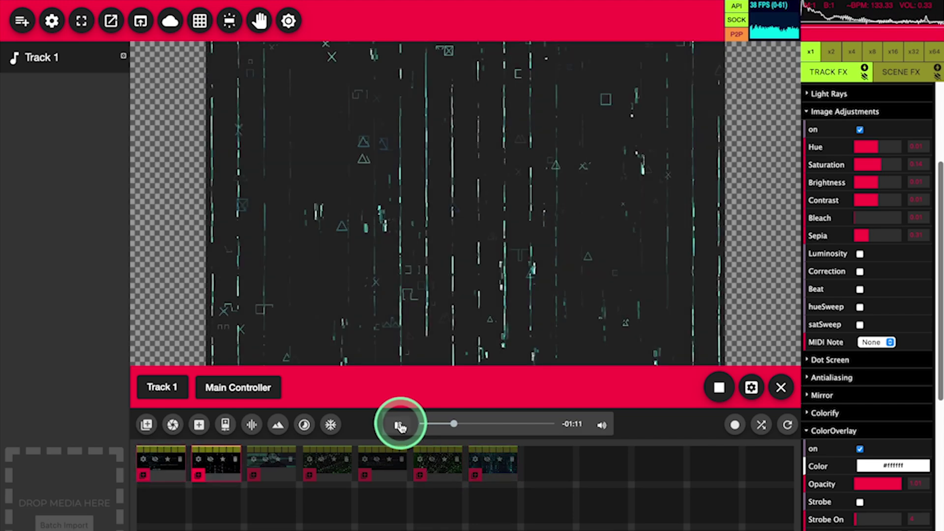
click(401, 427)
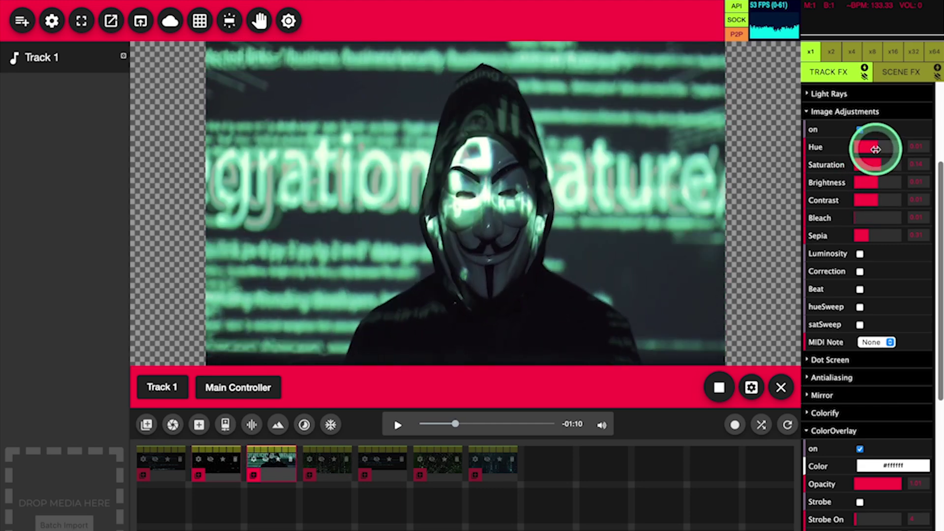
click(872, 145)
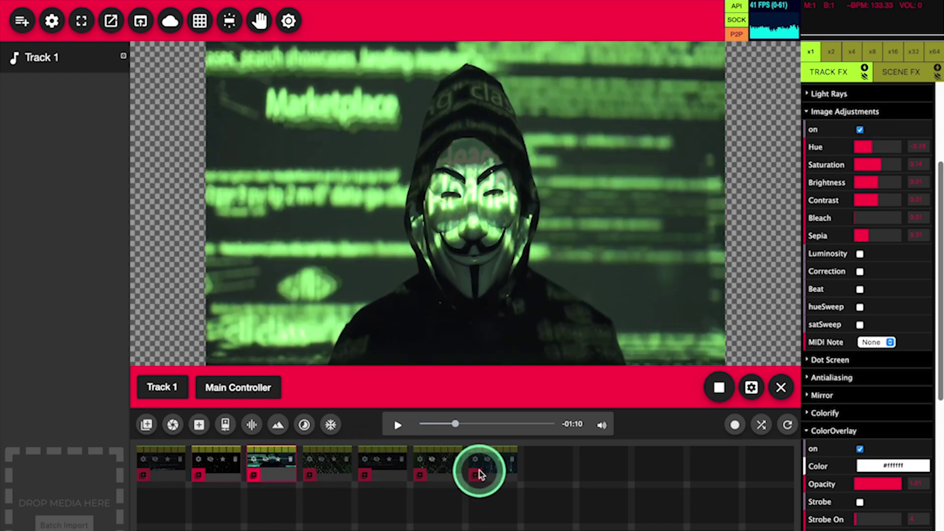
click(495, 480)
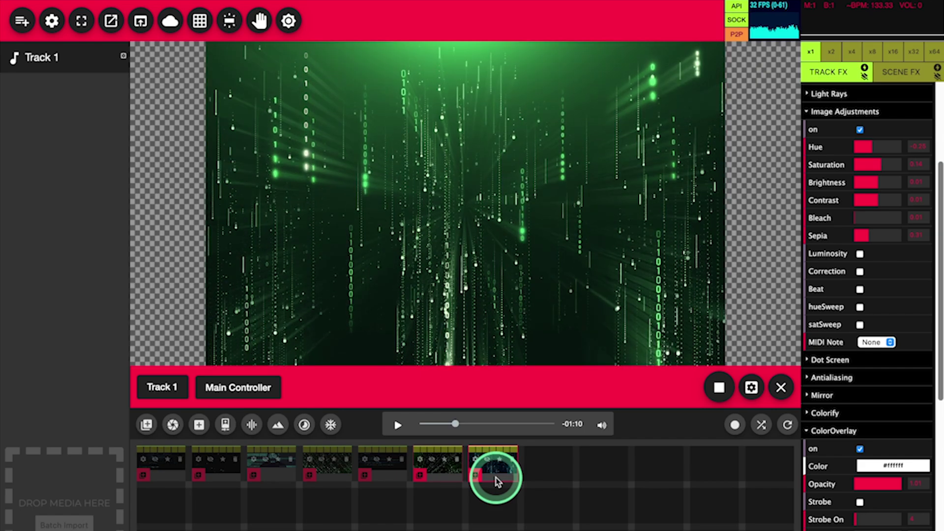
click(222, 492)
click(173, 481)
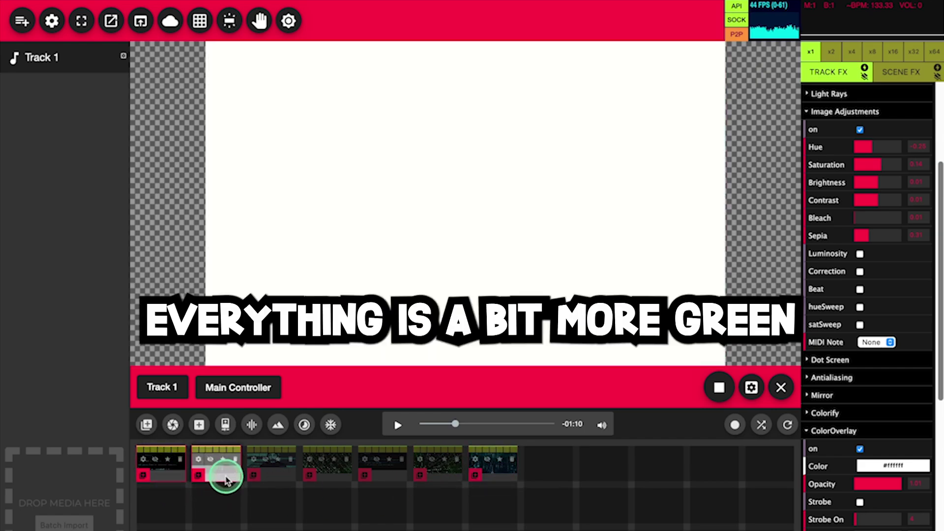
Preview the third, fourth, fifth and sixth scenes to check the green tint against the red scene
click(281, 477)
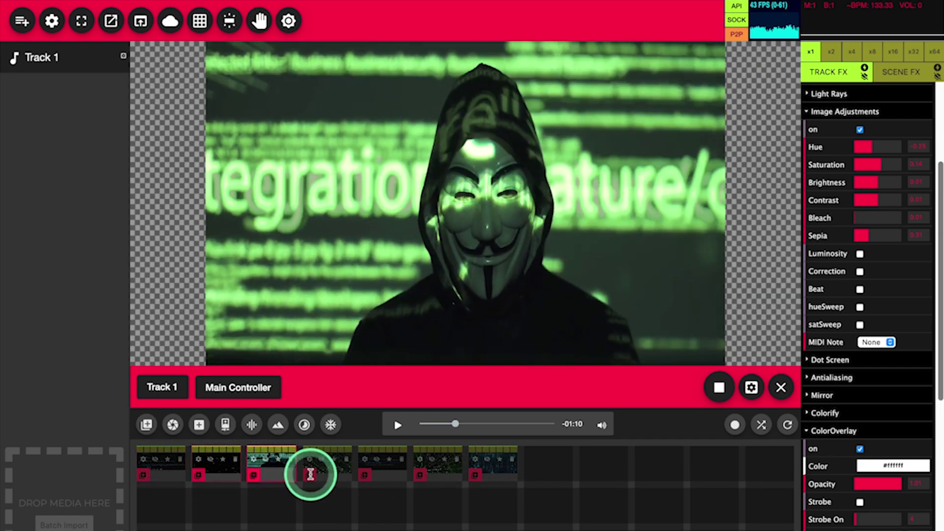
click(335, 474)
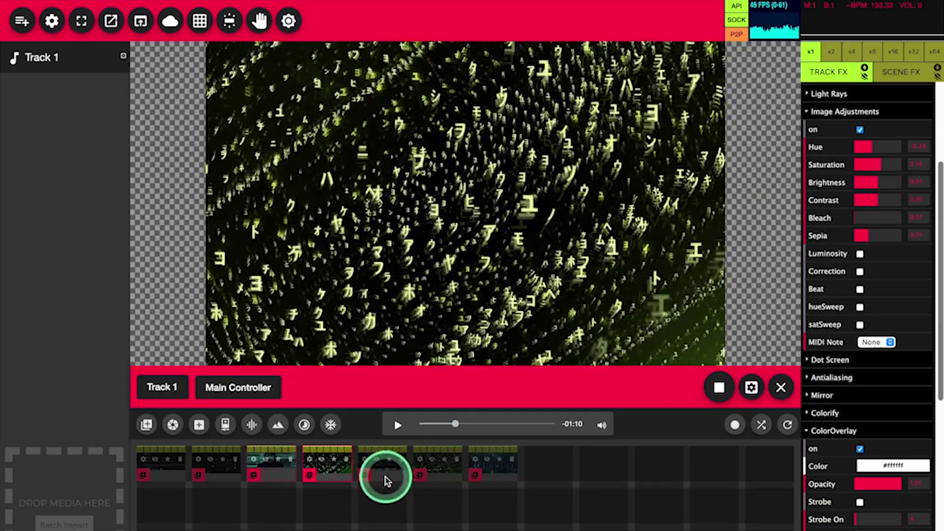
click(385, 480)
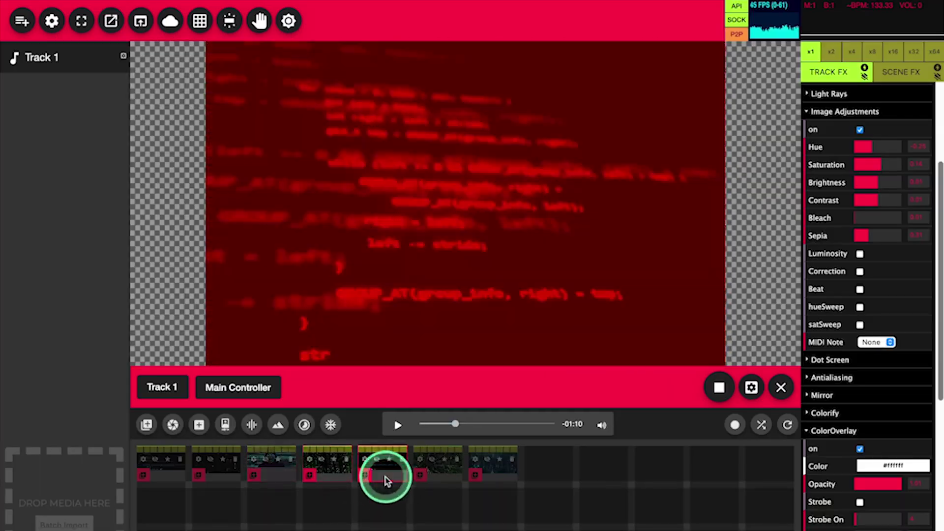
click(329, 475)
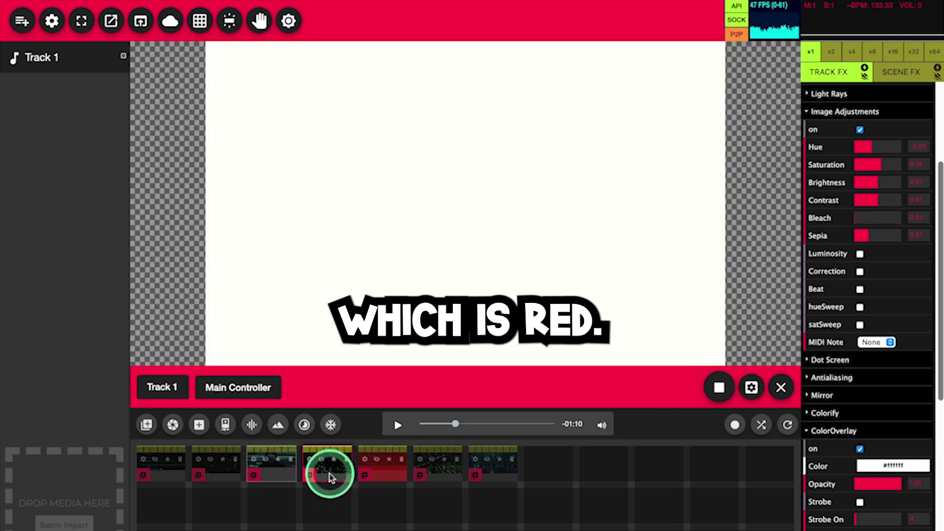
click(445, 479)
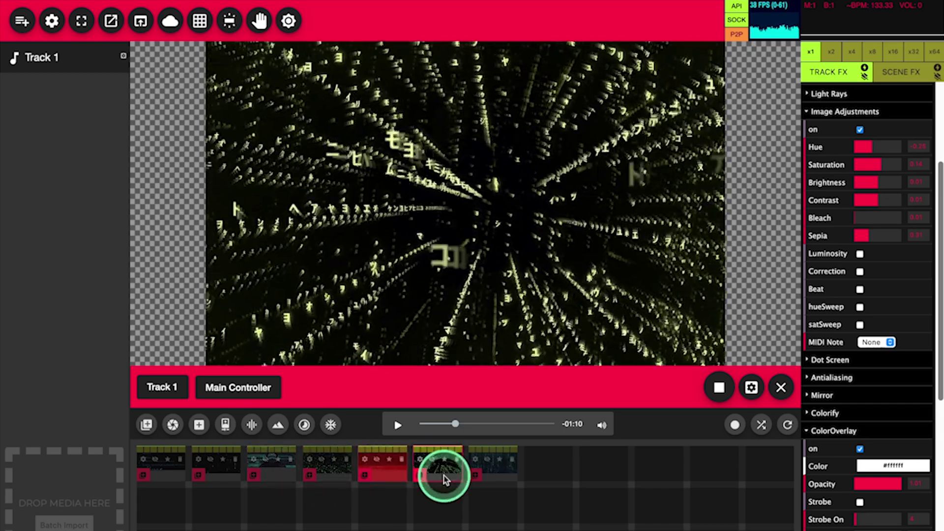
Raise the track's Image Adjustments Saturation to about 0.18 and resume playing the song
click(875, 172)
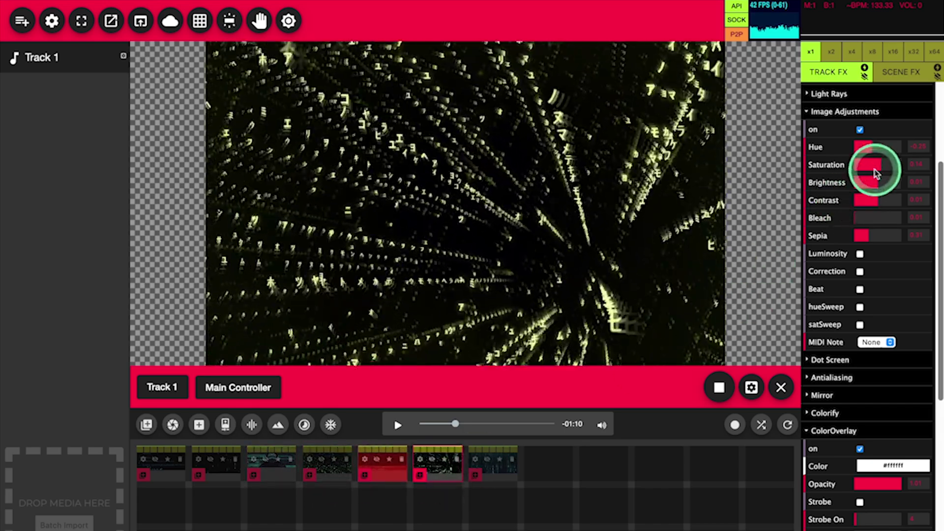
drag(885, 164, 887, 164)
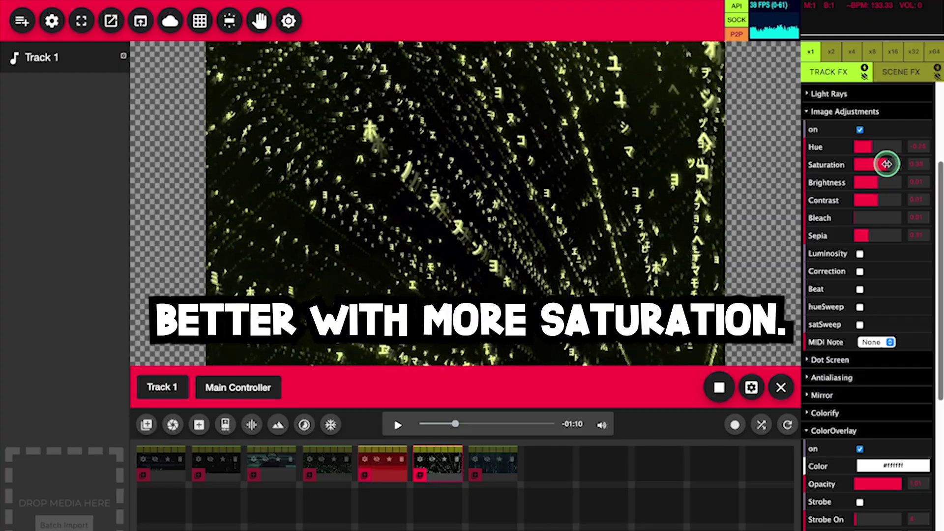
click(884, 163)
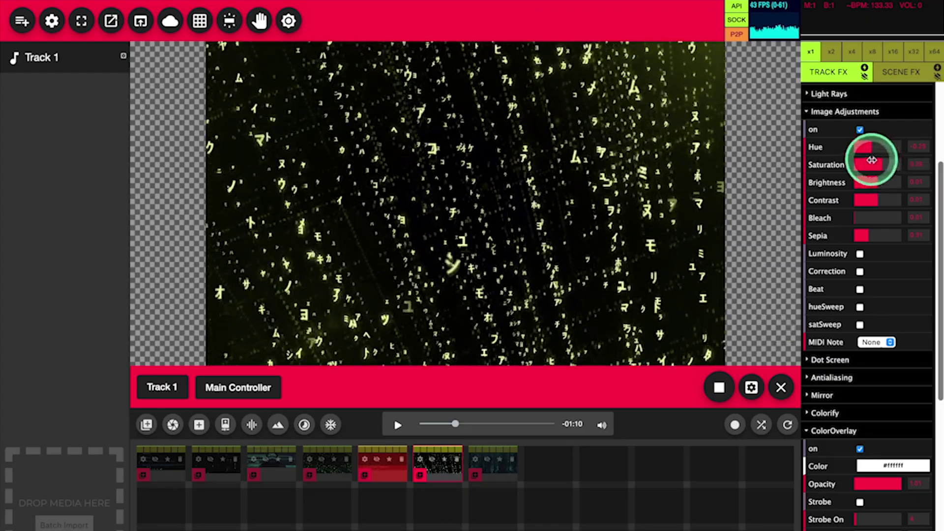
click(473, 417)
click(399, 425)
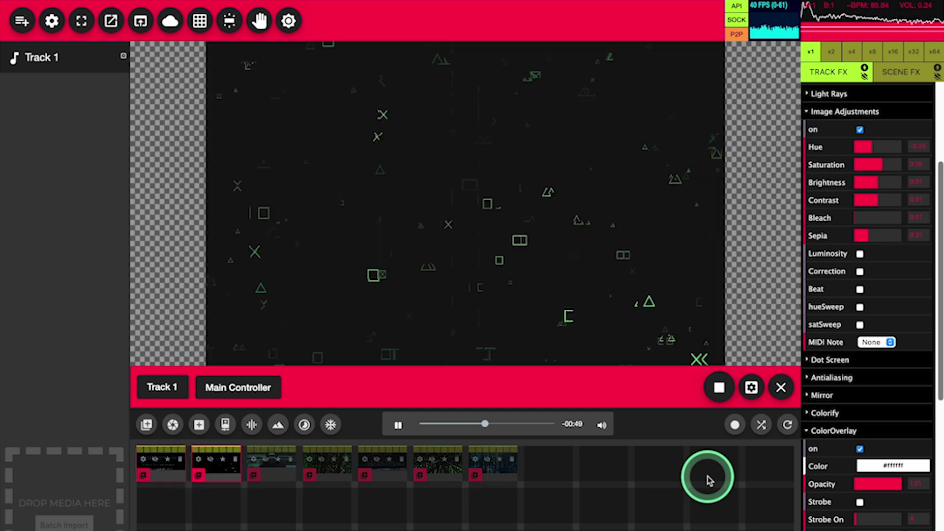
Turn on the Mirror effect for the whole track while the song plays
scroll(832, 430, down, 7)
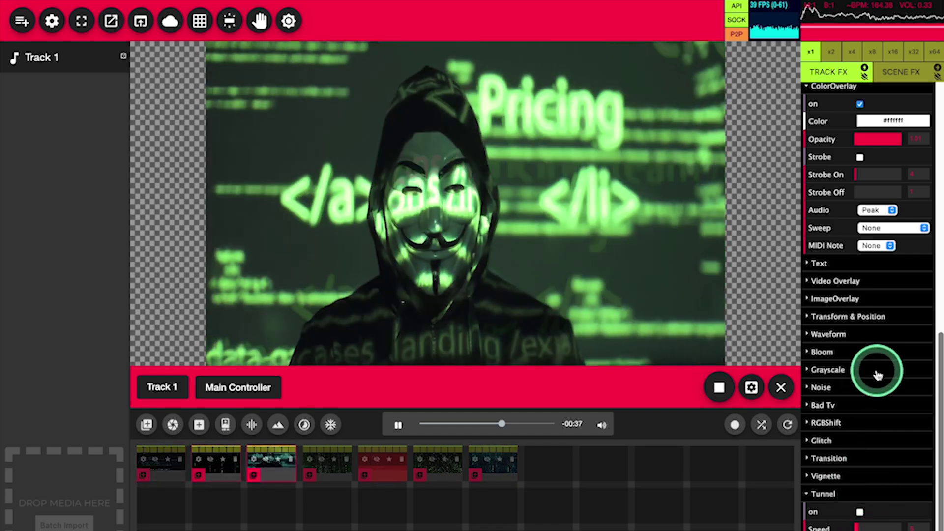
scroll(875, 371, up, 3)
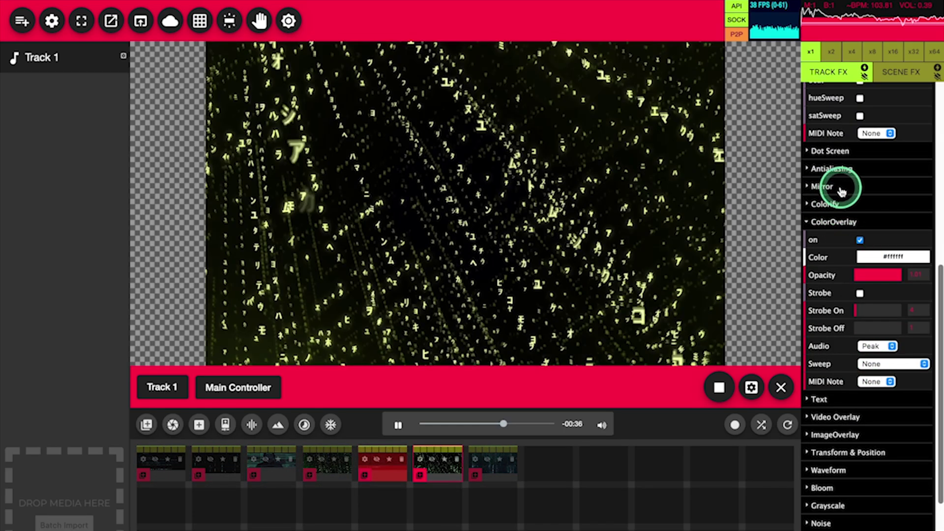
click(842, 190)
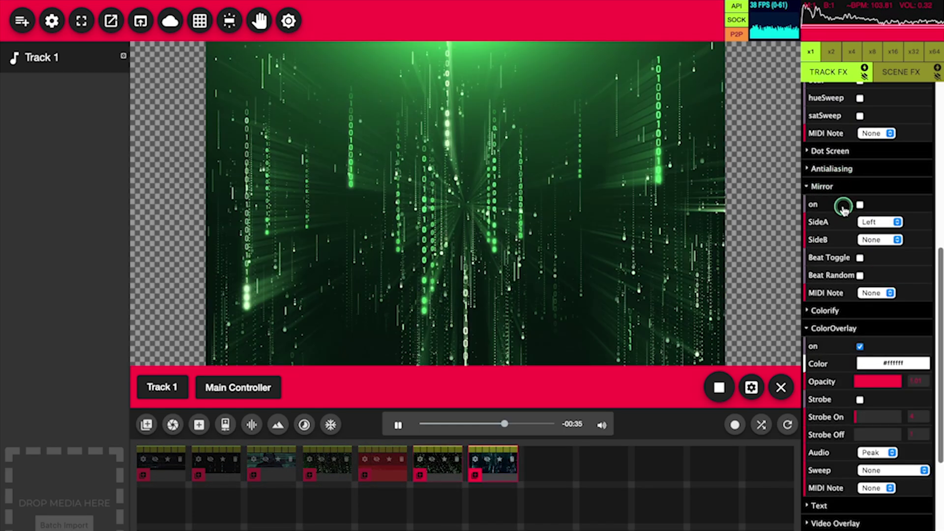
click(844, 207)
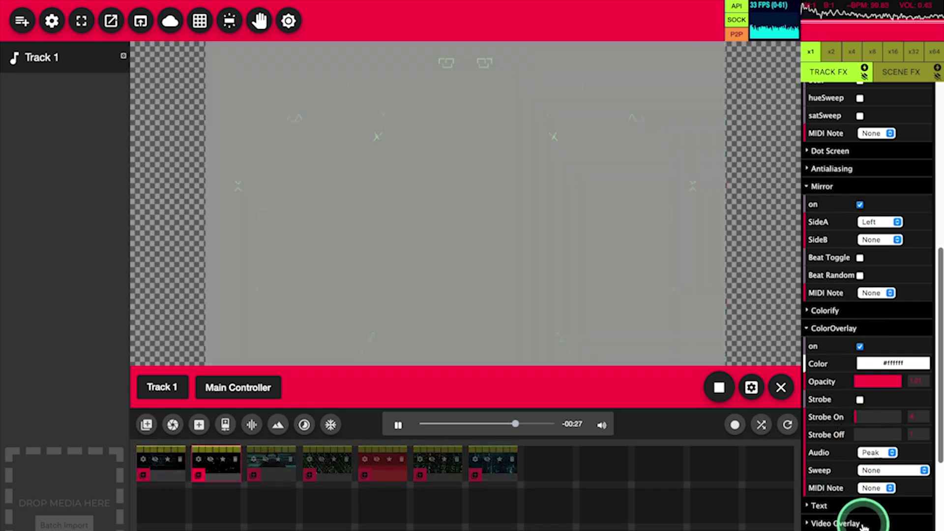
Turn on the track's Tunnel effect and activate the hand control mode
scroll(872, 526, down, 5)
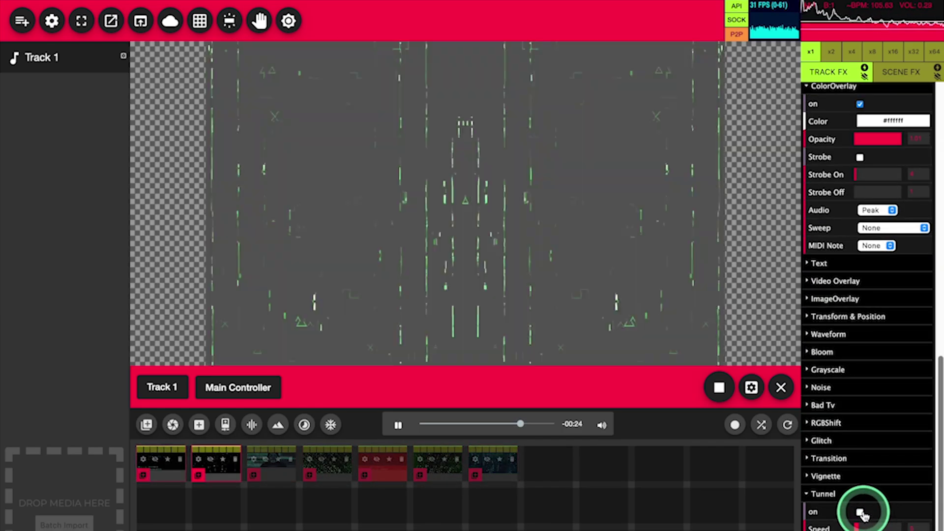
click(861, 513)
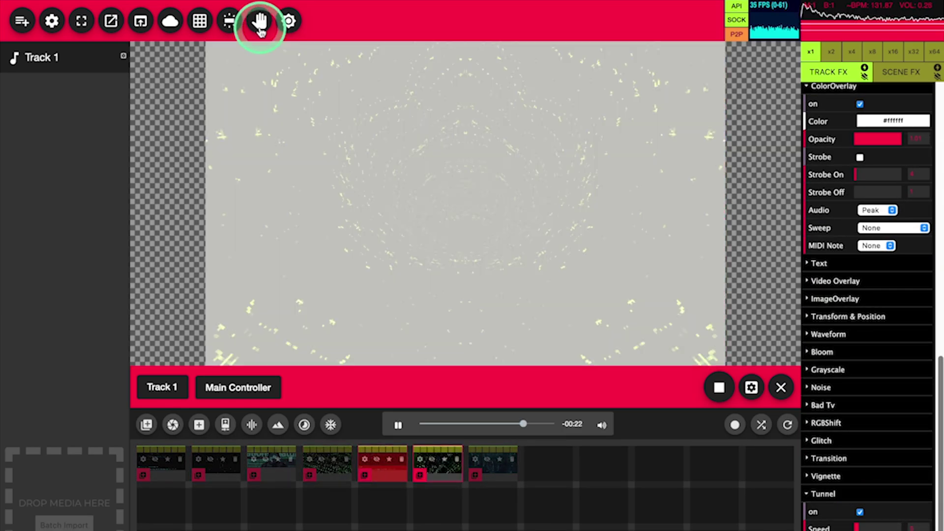
click(260, 22)
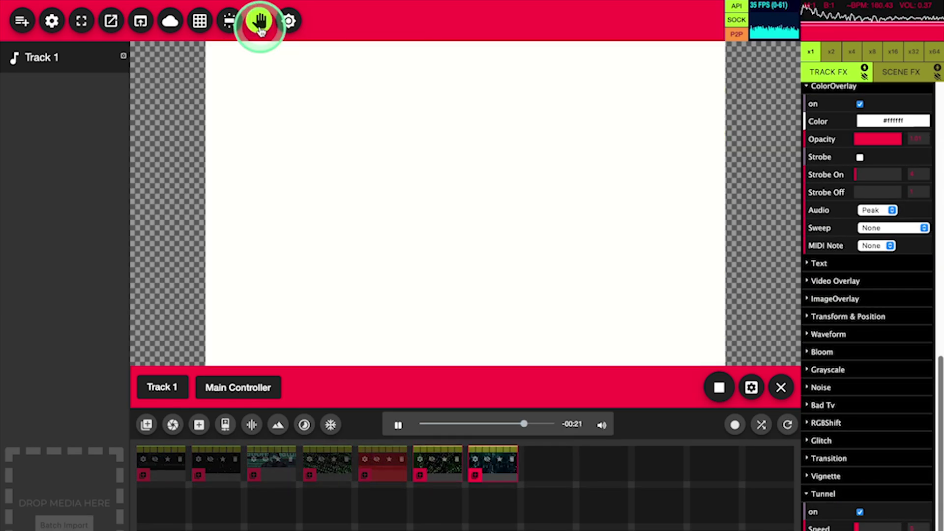